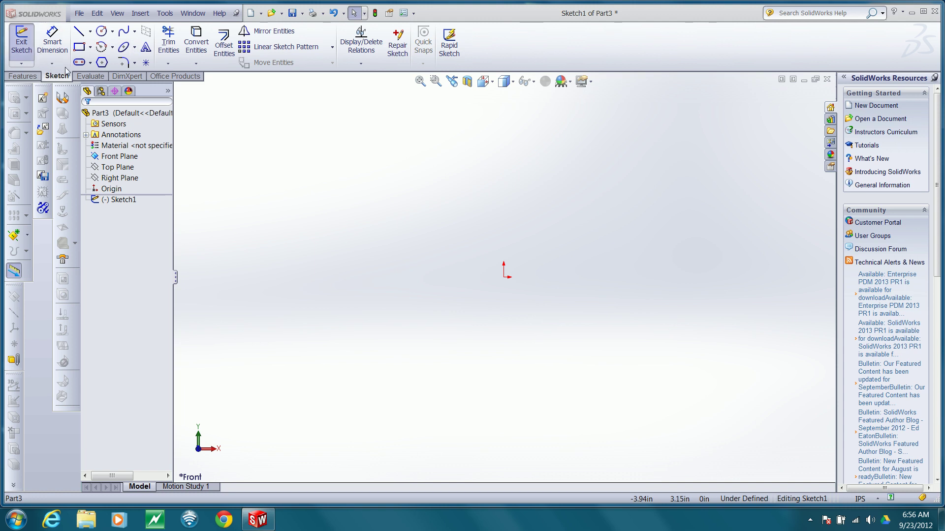
- Draw a vertical line up from the origin joined to a horizontal line running right
left_click(79, 32)
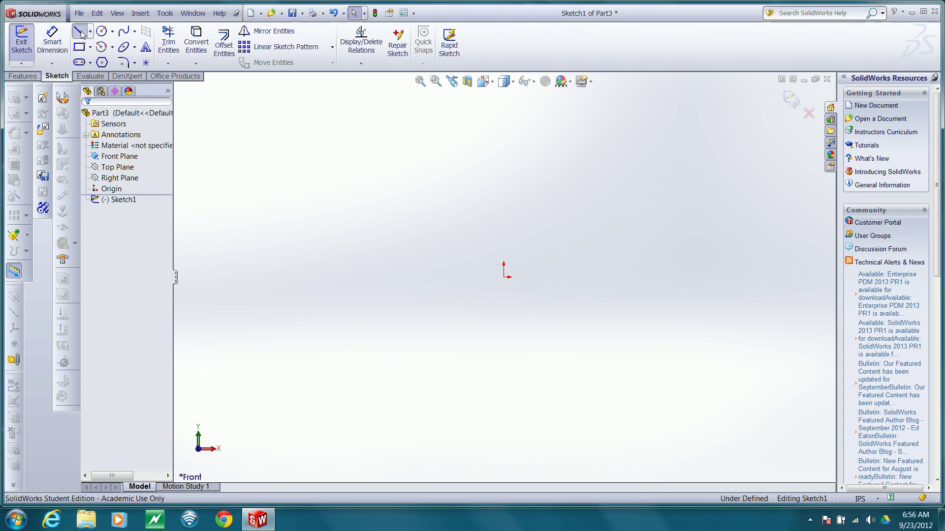
left_click(504, 275)
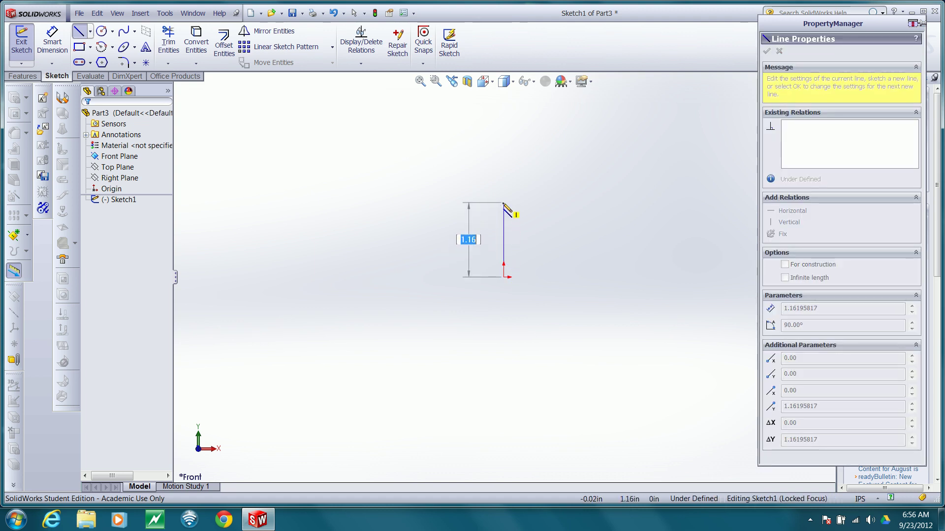
left_click(503, 198)
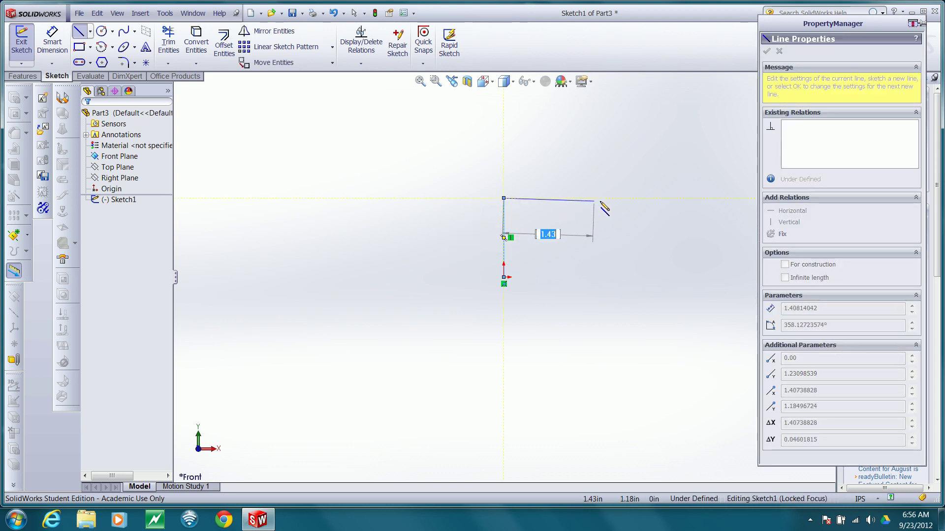
left_click(634, 198)
key("Escape")
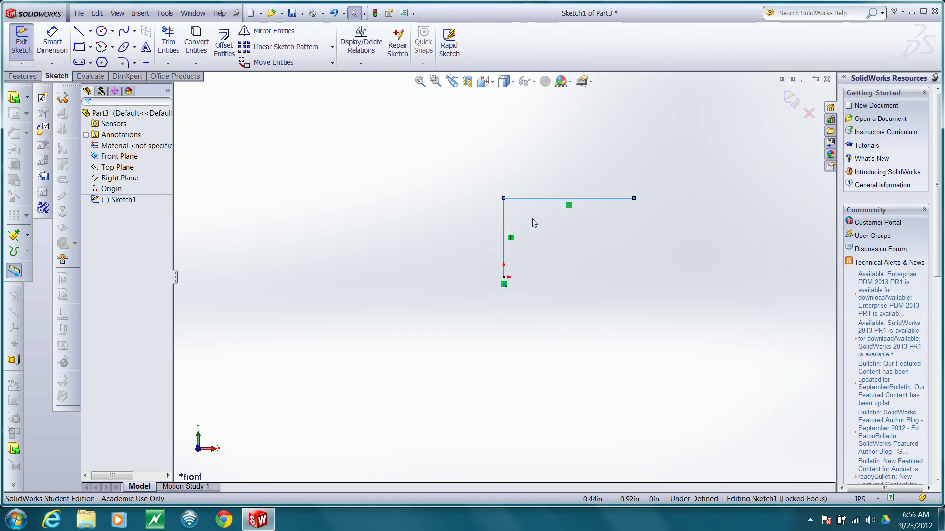
left_click(52, 43)
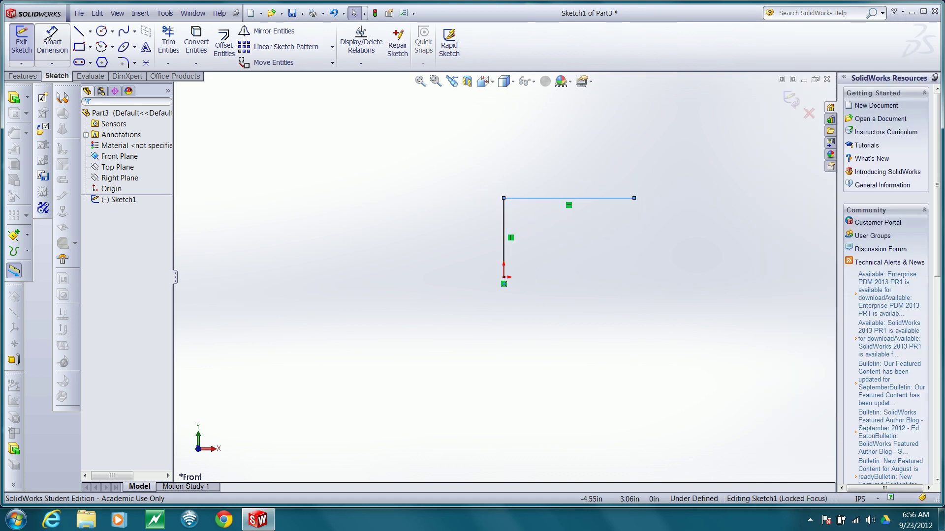
- Dimension the vertical line to 7.75 in and the horizontal top line to 11 in
left_click(504, 225)
left_click(426, 238)
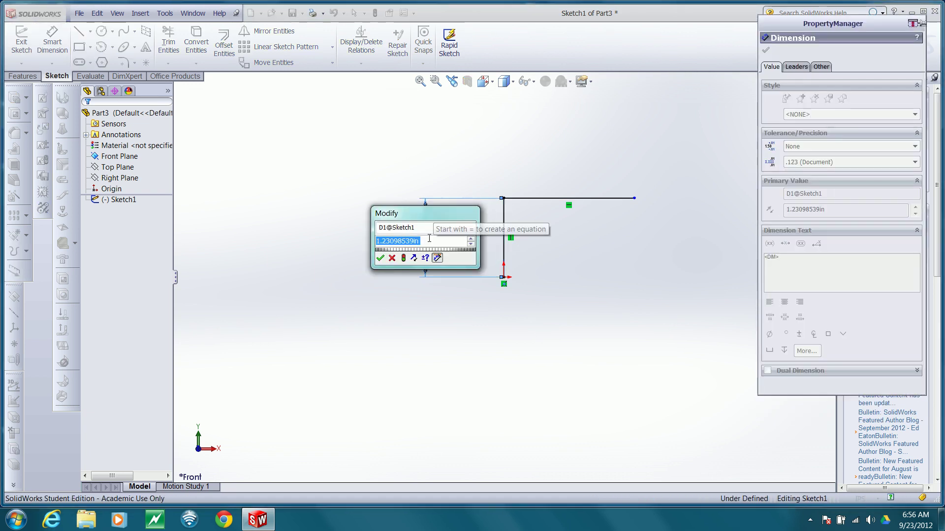
type("7.75")
key("Return")
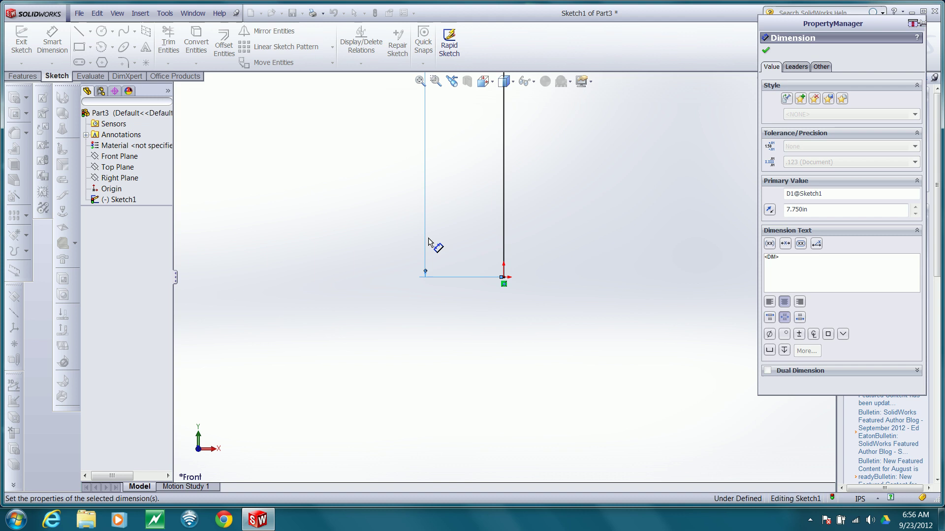
left_click(420, 82)
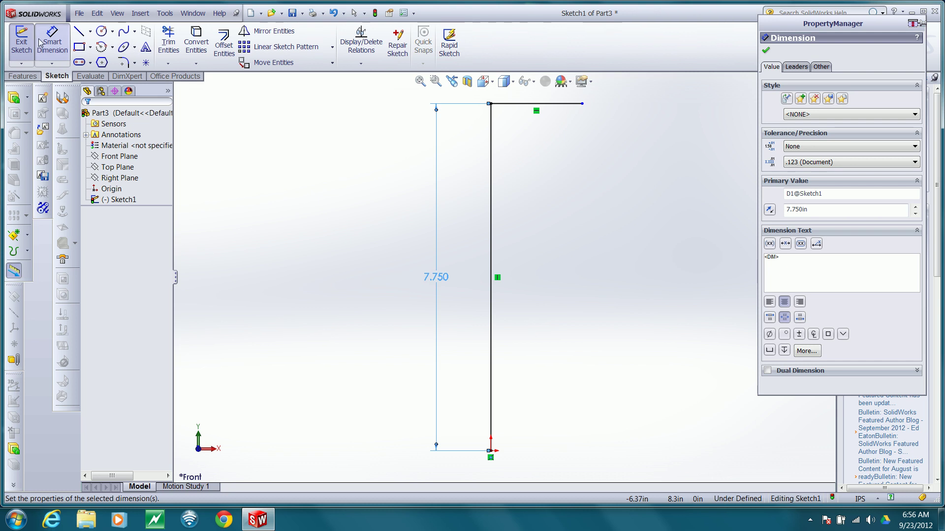
left_click(521, 103)
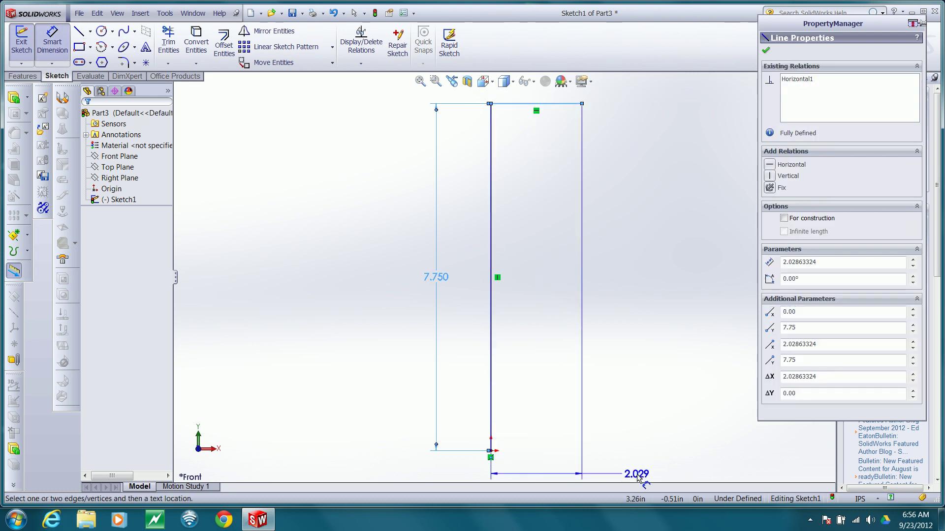
left_click(640, 475)
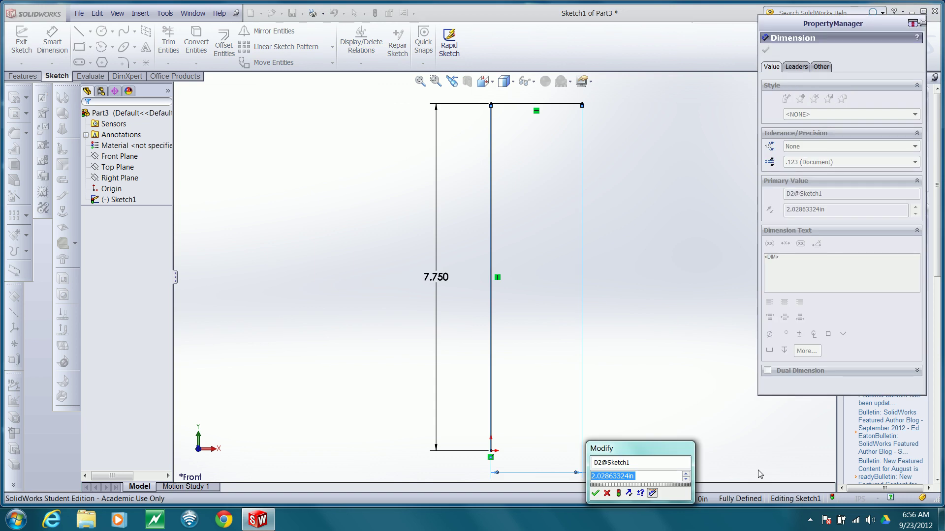
type("11")
key("Return")
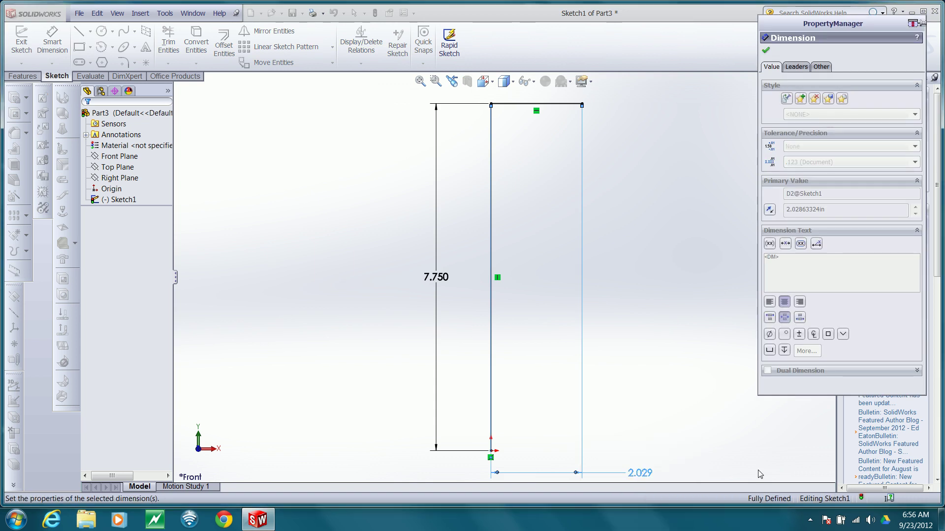
left_click(420, 81)
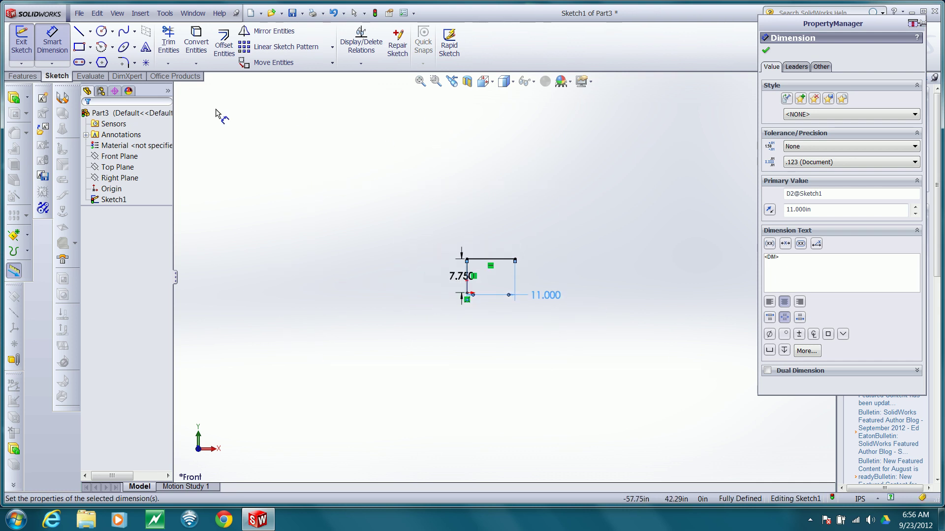
- Add an infinite horizontal construction line dimensioned 120 in above the origin
left_click(91, 31)
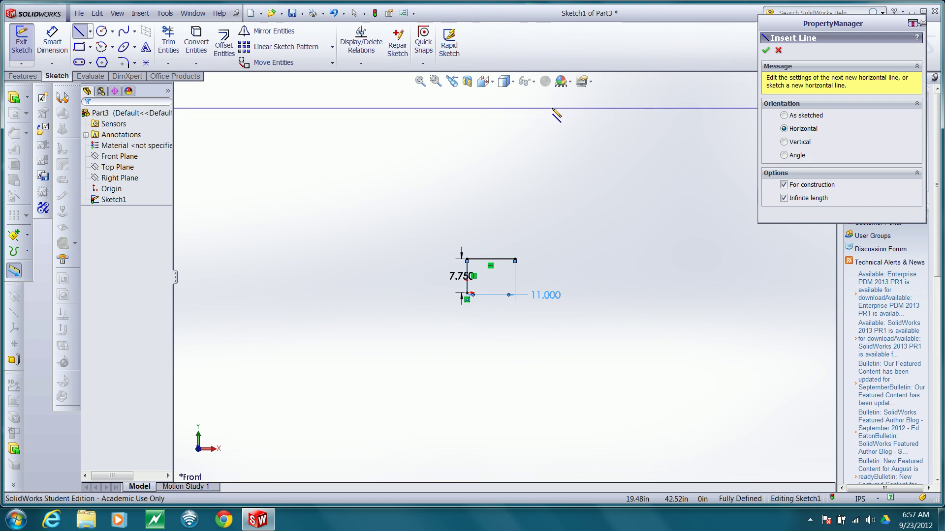
left_click(467, 108)
key("Escape")
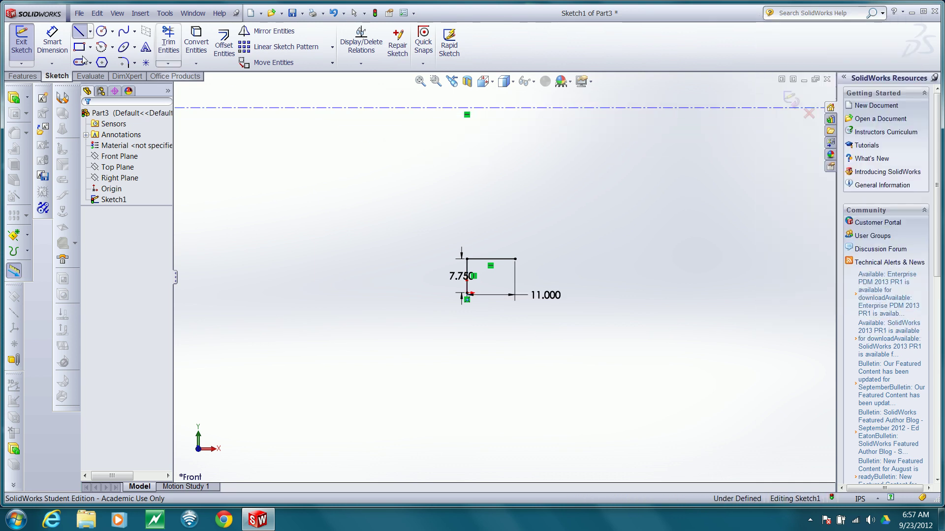
left_click(52, 43)
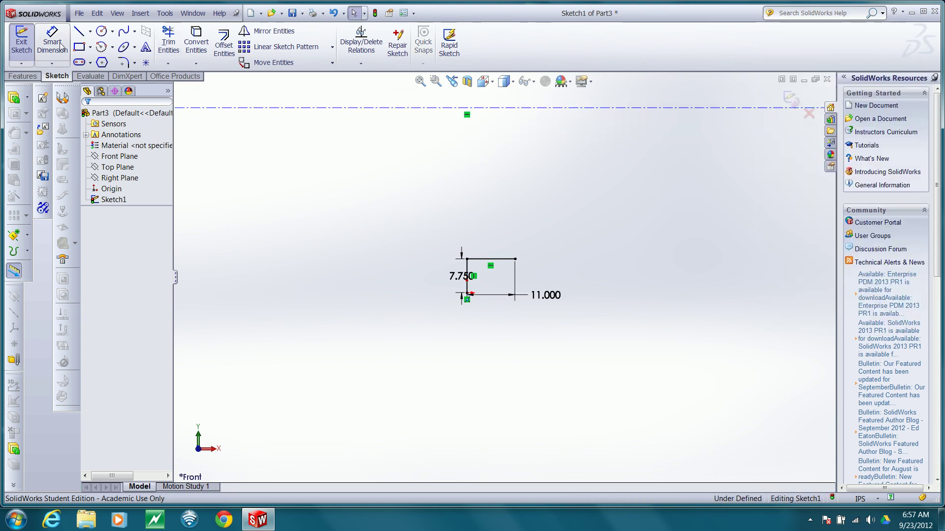
left_click(467, 294)
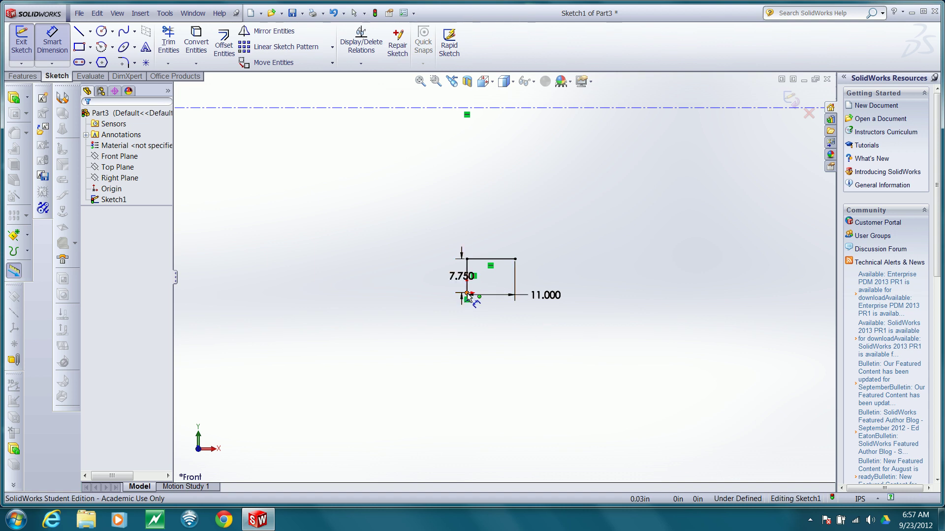
left_click(357, 109)
left_click(272, 230)
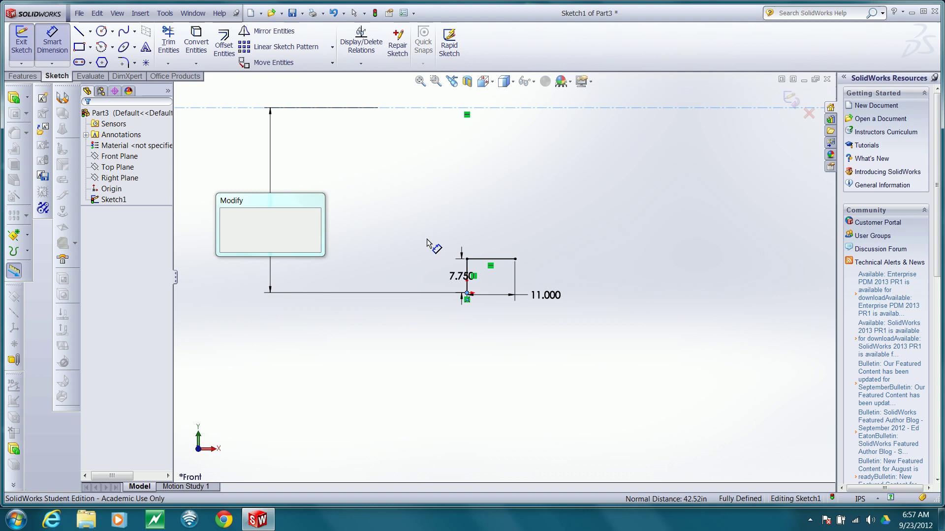
type("12")
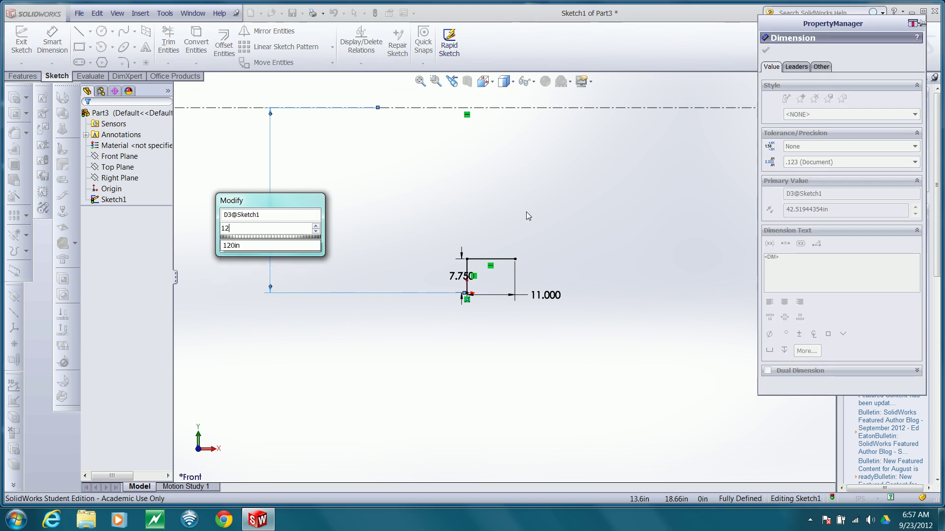
type("0")
key("Return")
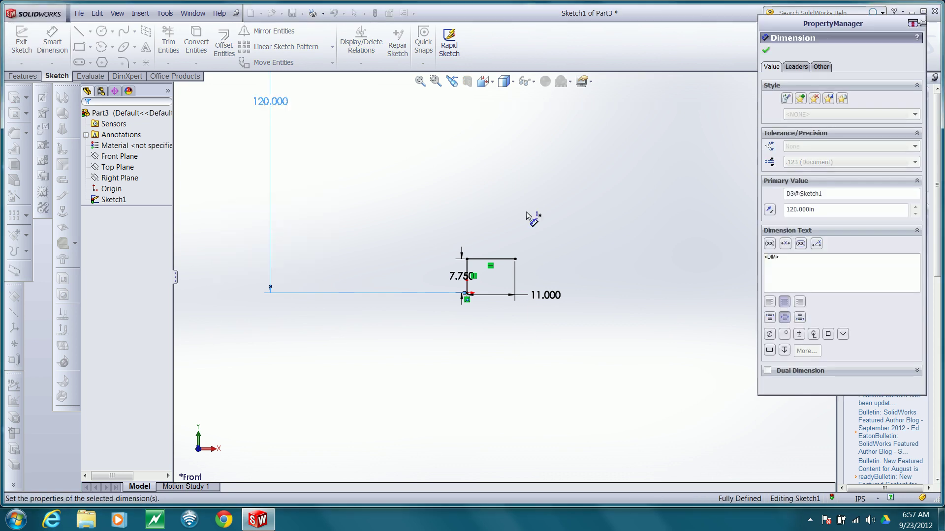
left_click(420, 81)
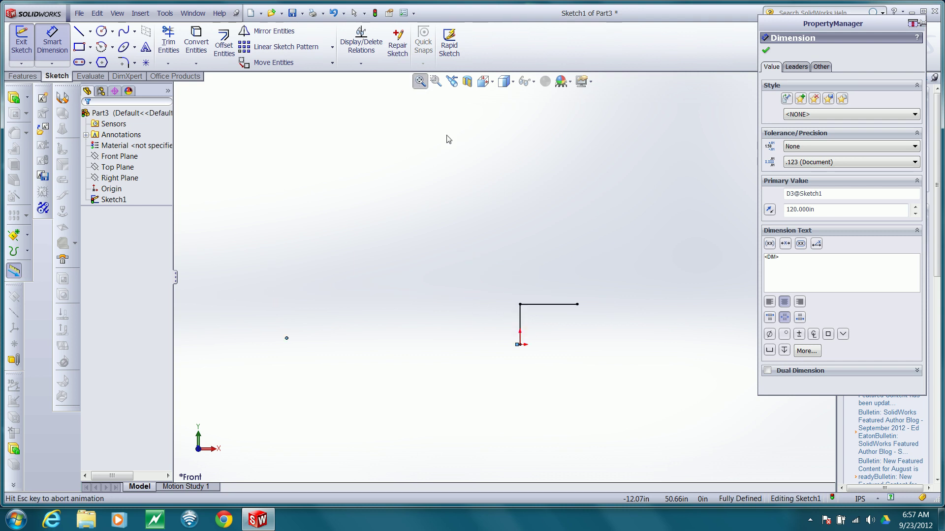
scroll(513, 222, "up", 3)
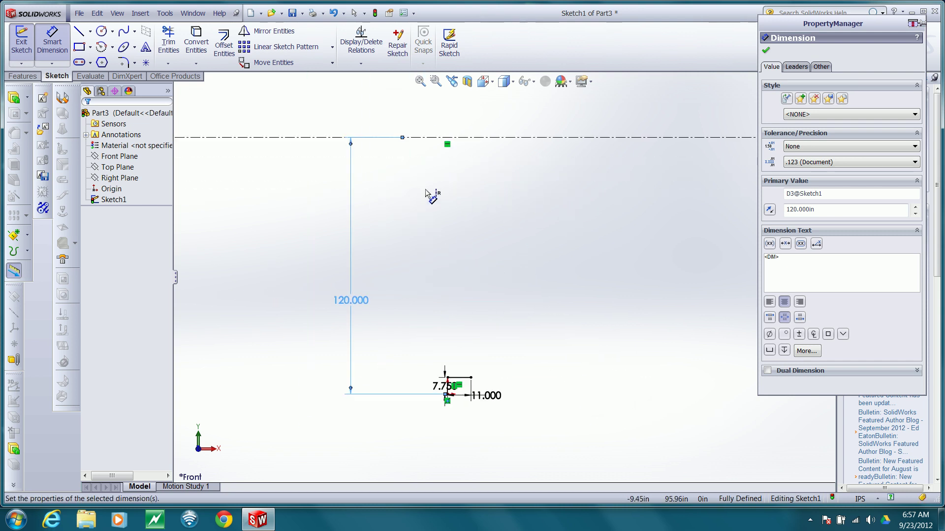
- Start a linear sketch pattern with 1 horizontal instance and 20 vertical instances
left_click(284, 47)
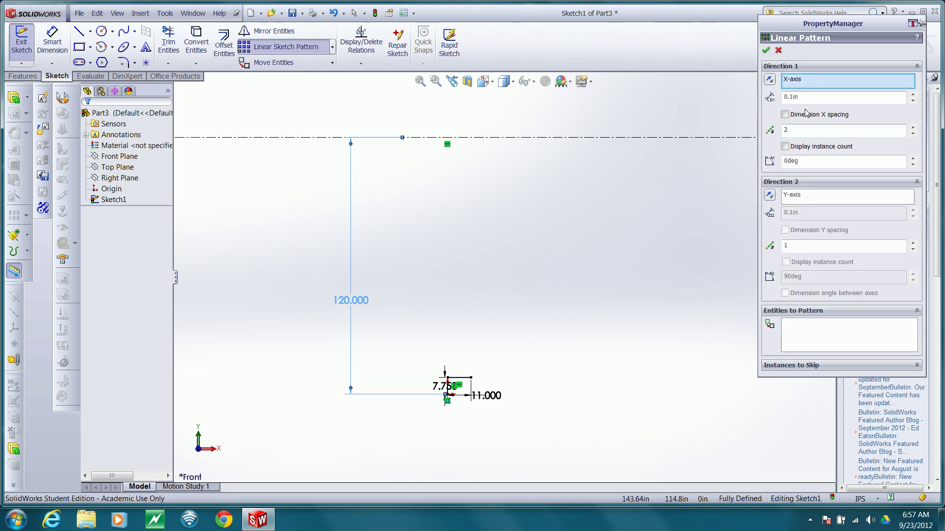
key("BackSpace")
type("1")
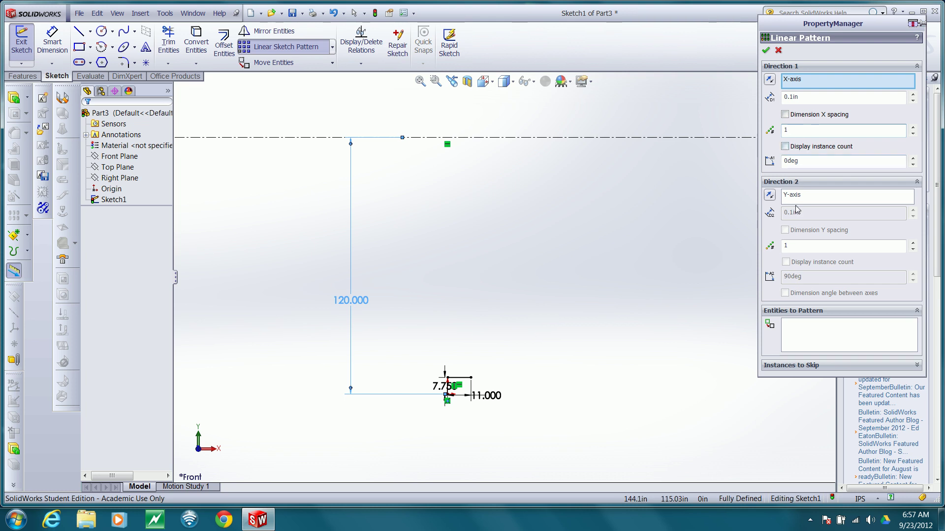
left_click(785, 247)
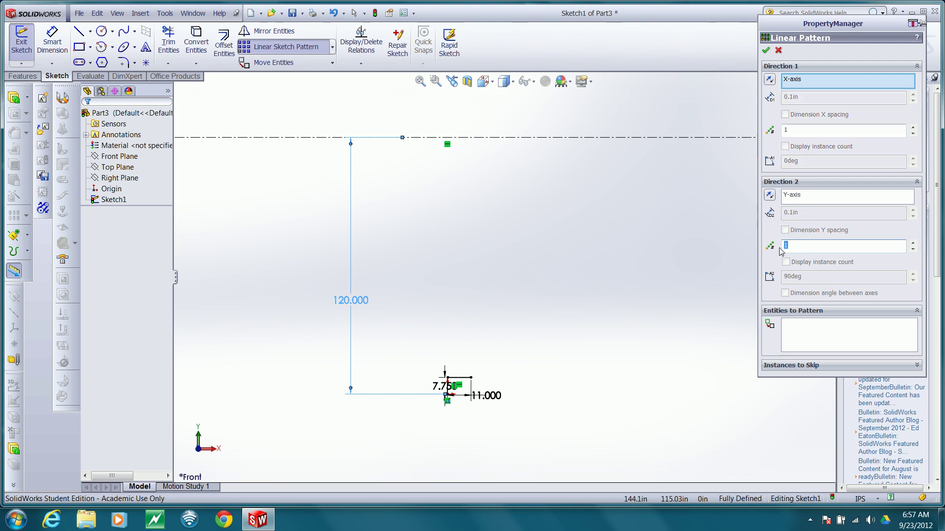
type("20")
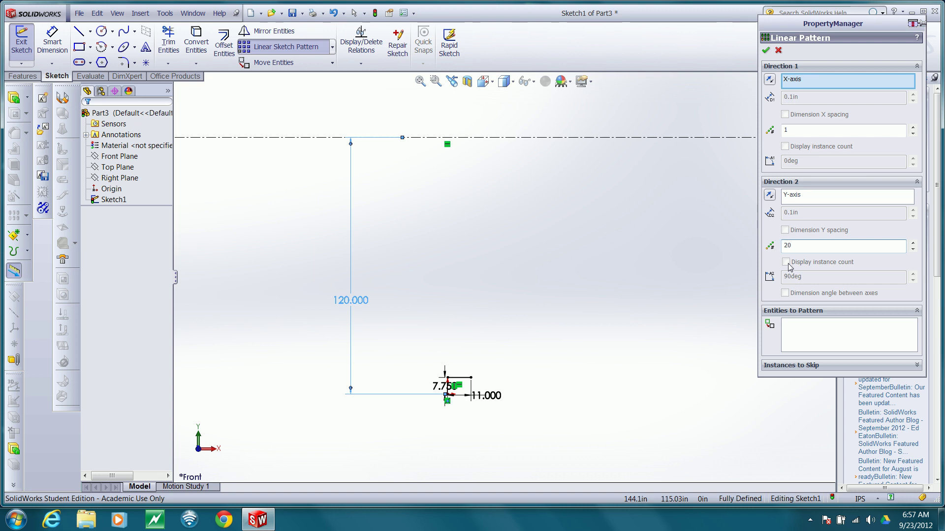
- Pattern the riser and tread lines at 7.75 in spacing along a 30° direction
left_click(808, 328)
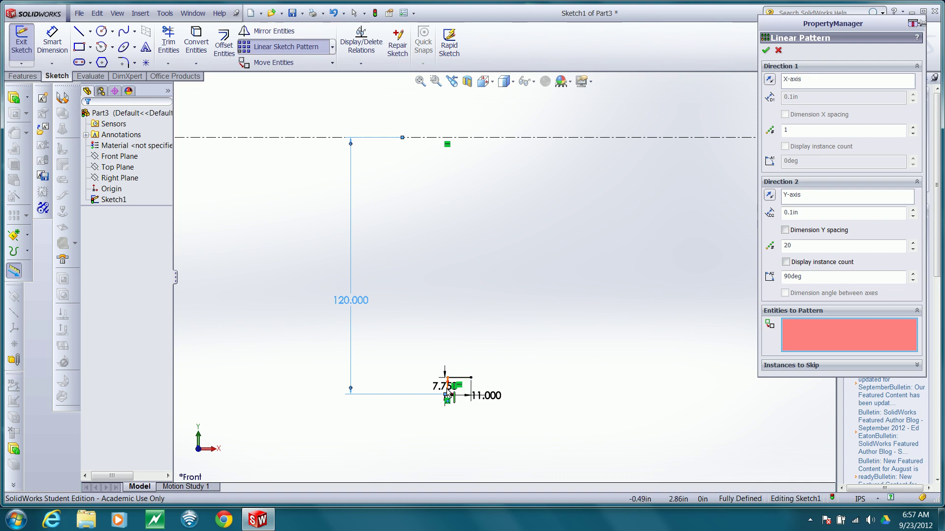
left_click(459, 385)
left_click(461, 379)
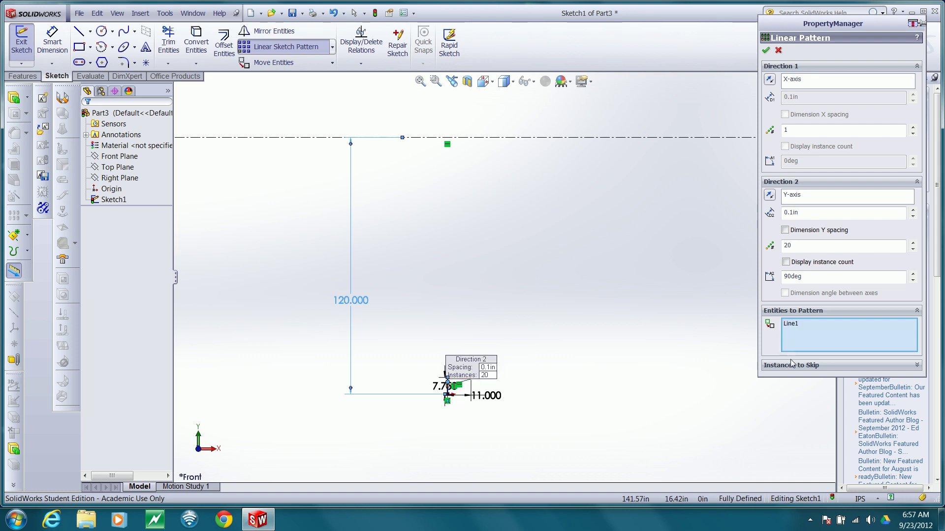
scroll(807, 359, "down", 2)
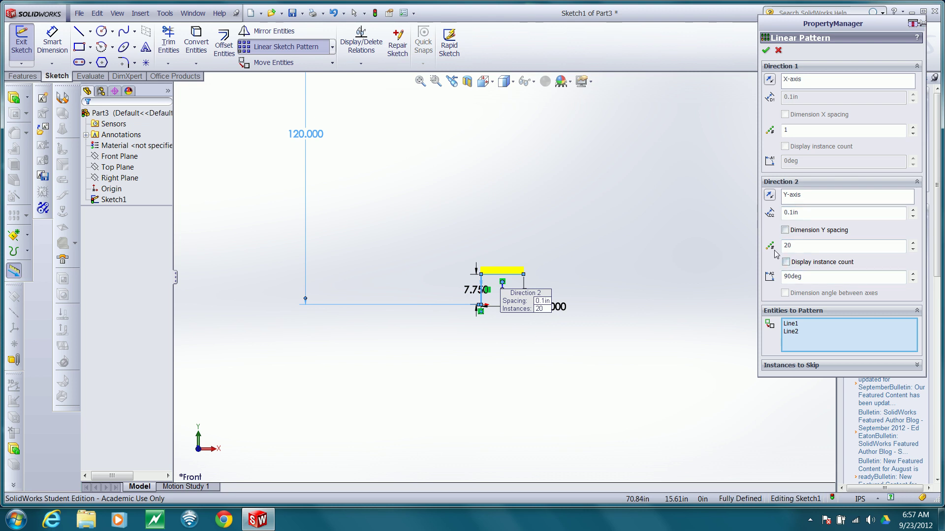
type("7.75")
key("Tab")
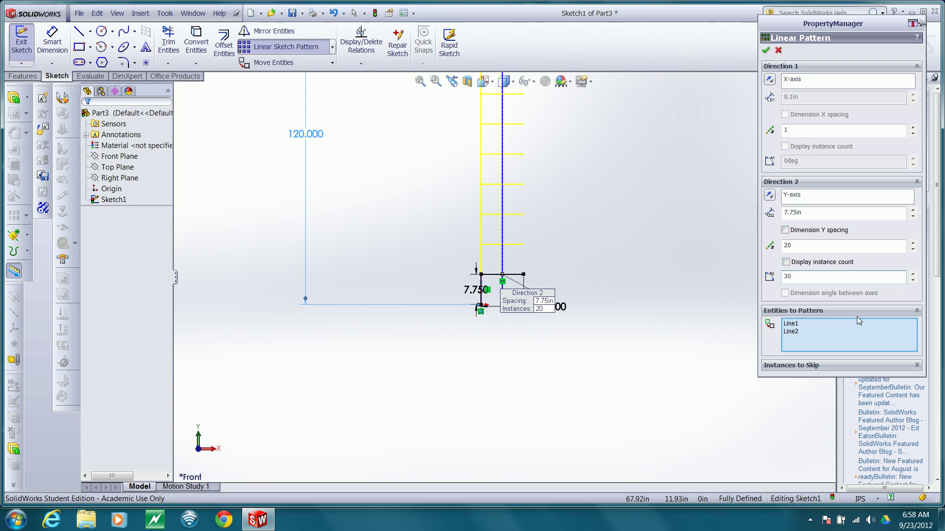
key("Return")
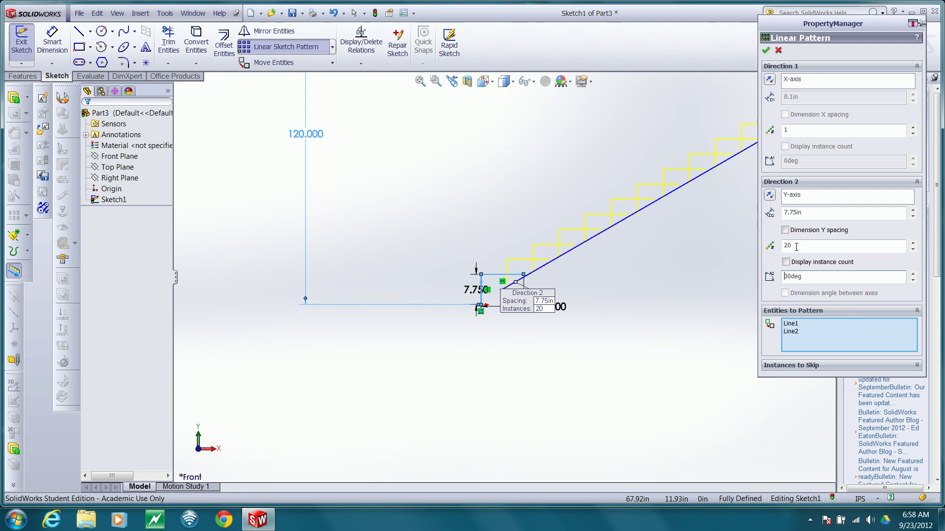
- Commit the 20-step pattern and merge its loose sketch point onto the first step's corner
left_click(766, 50)
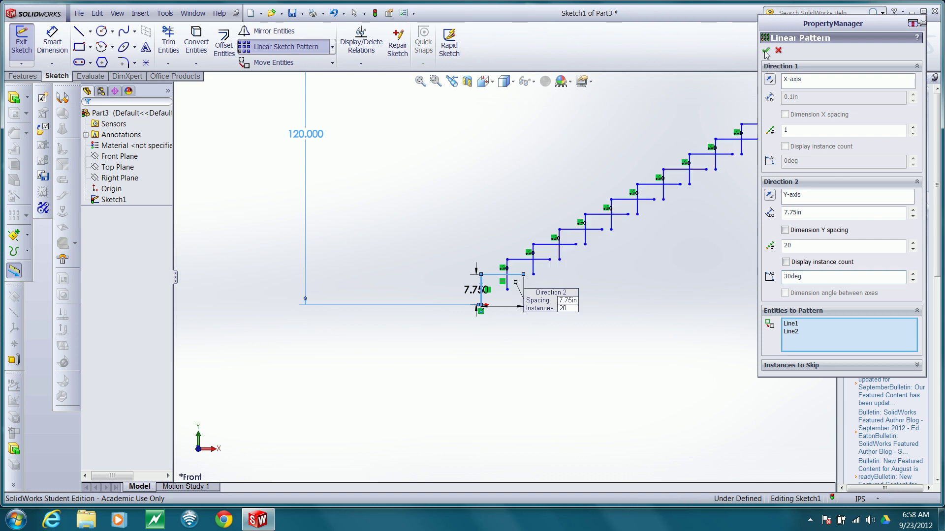
left_click(507, 290)
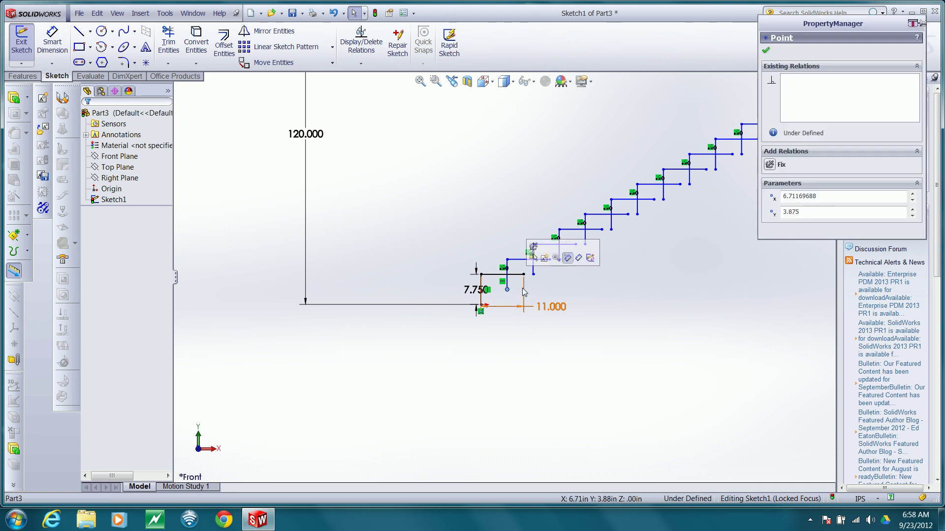
scroll(509, 282, "down", 3)
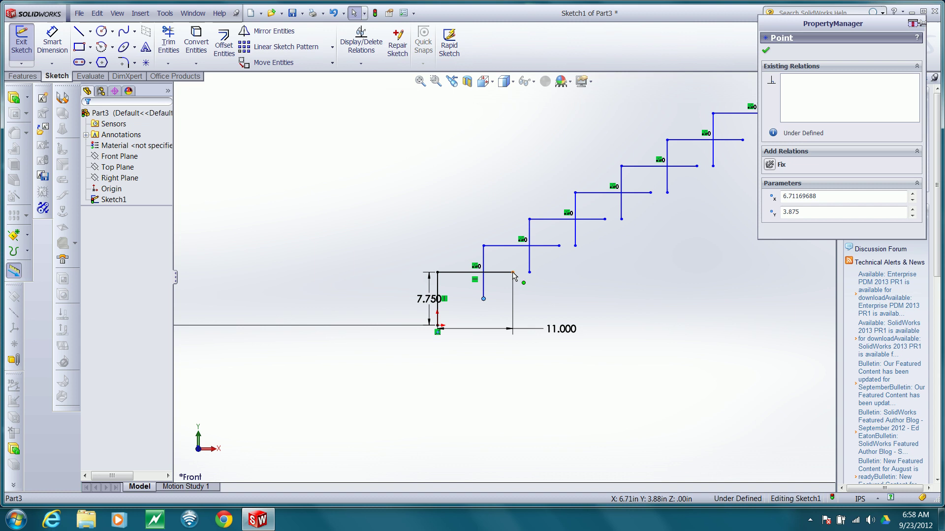
left_click(512, 272, "ctrl")
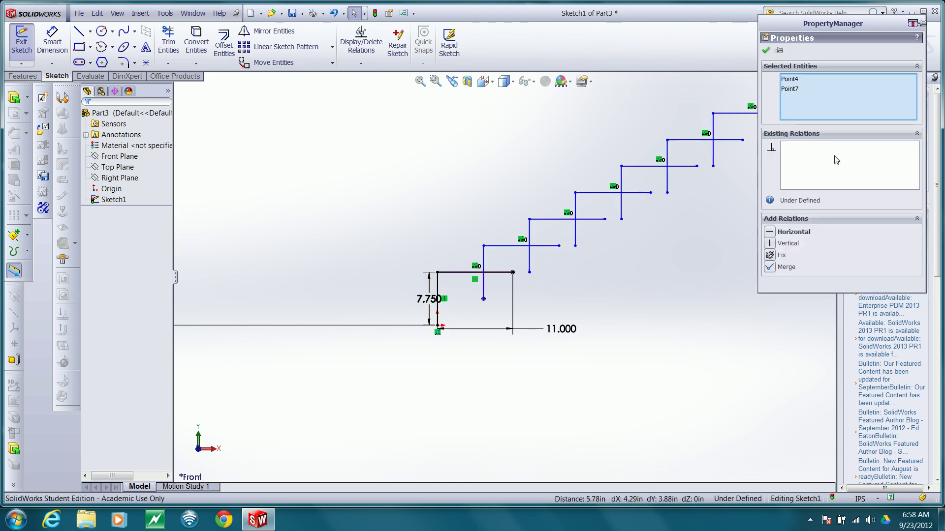
left_click(770, 268)
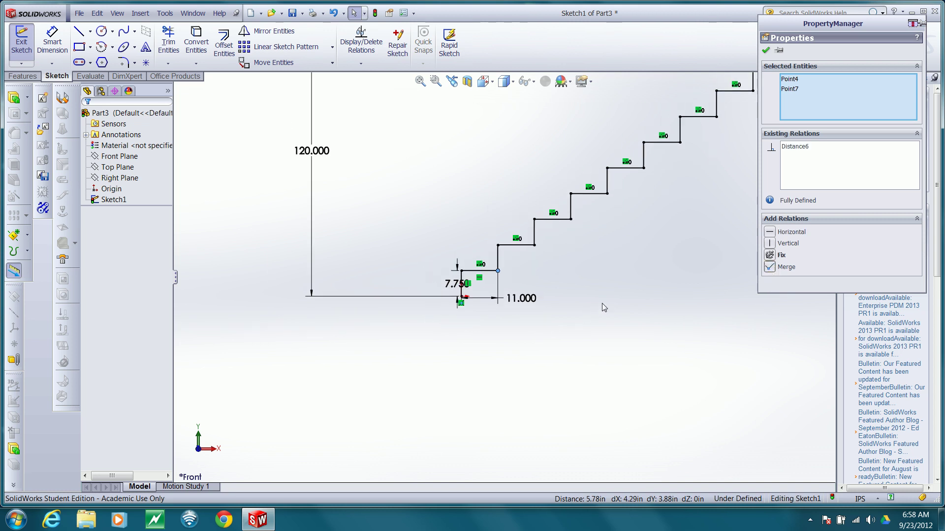
scroll(503, 242, "down", 4)
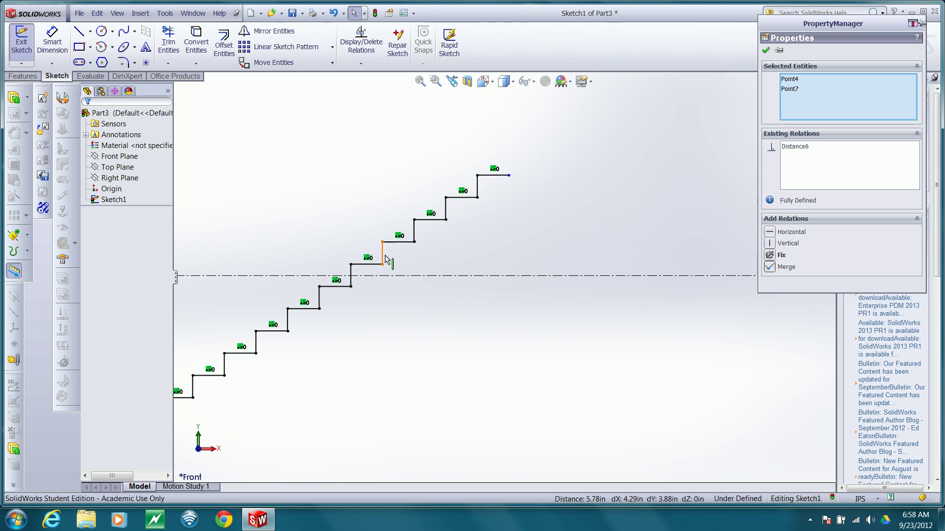
scroll(409, 311, "up", 4)
scroll(388, 376, "up", 3)
scroll(421, 330, "down", 3)
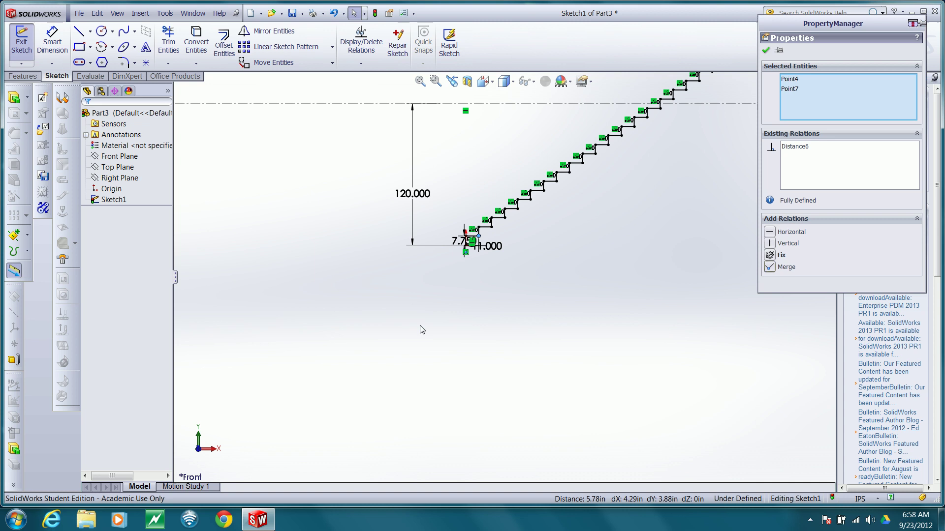
scroll(479, 213, "down", 5)
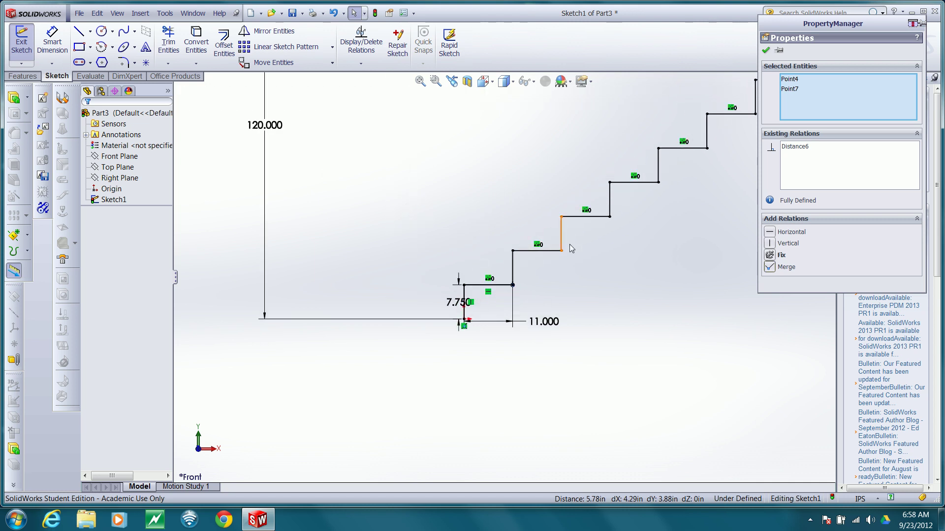
- Edit the stair pattern through its Patterned0 relation and change the instances to 16
left_click(595, 217)
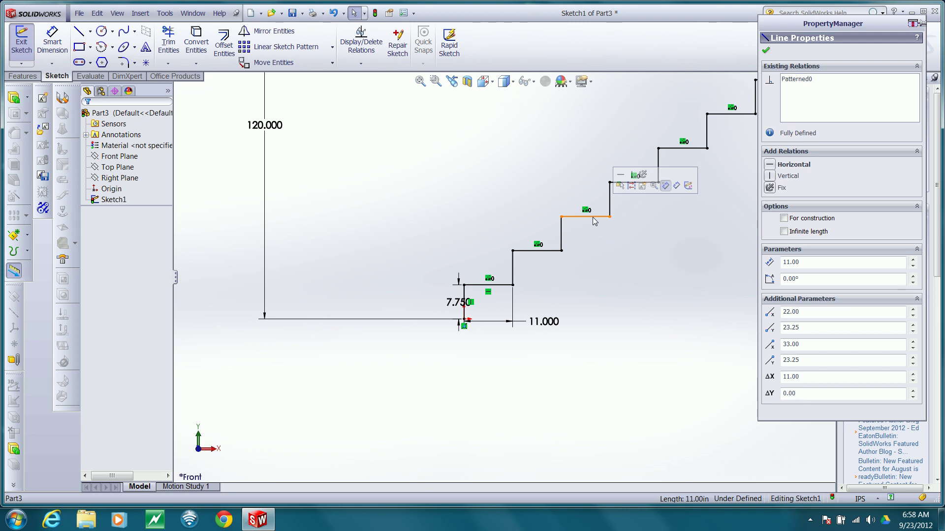
left_click(797, 80)
right_click(796, 83)
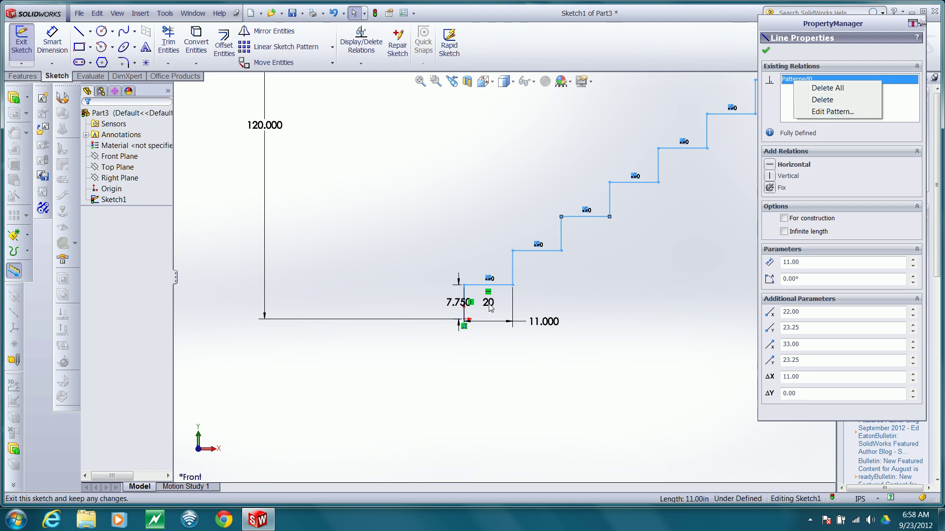
left_click(831, 112)
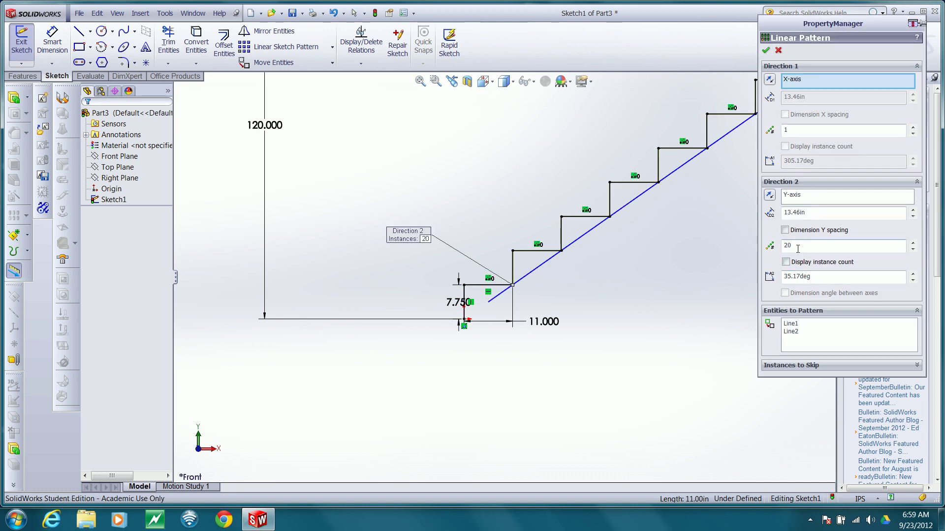
type("16")
- Apply the 16-step pattern and delete the 7.750 in riser height dimension
left_click(765, 49)
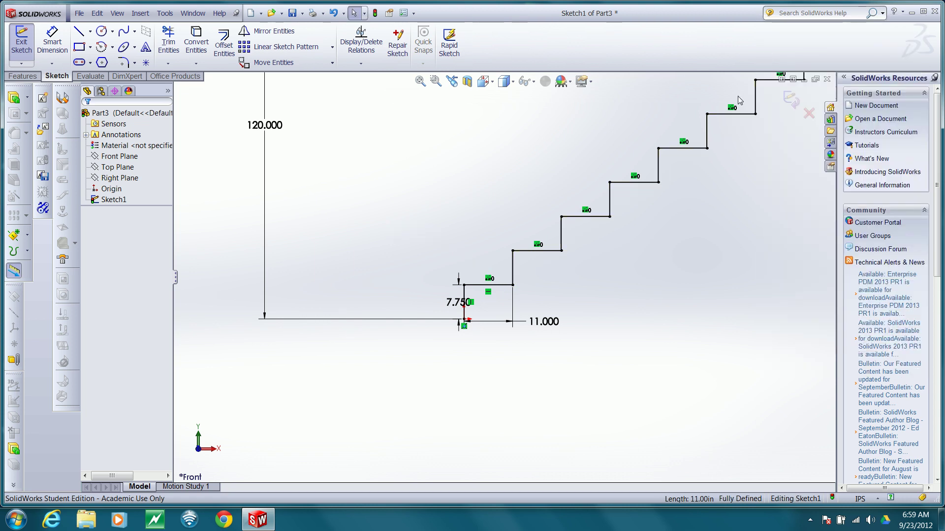
scroll(738, 101, "down", 5)
scroll(677, 189, "up", 1)
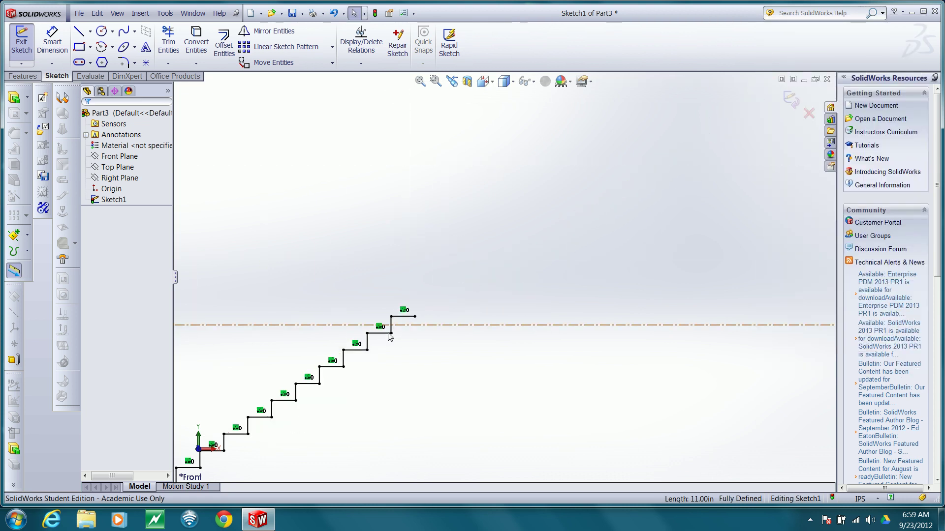
scroll(408, 333, "up", 3)
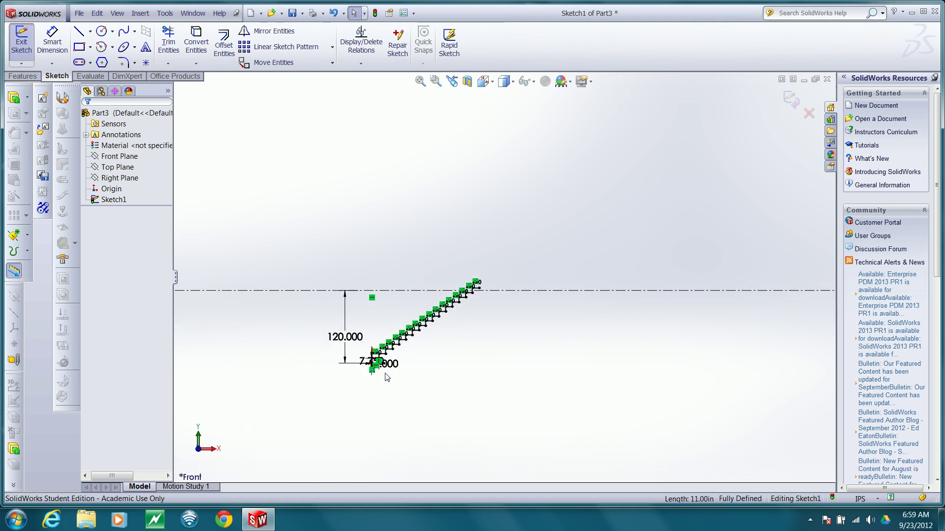
scroll(396, 376, "down", 4)
scroll(438, 258, "down", 4)
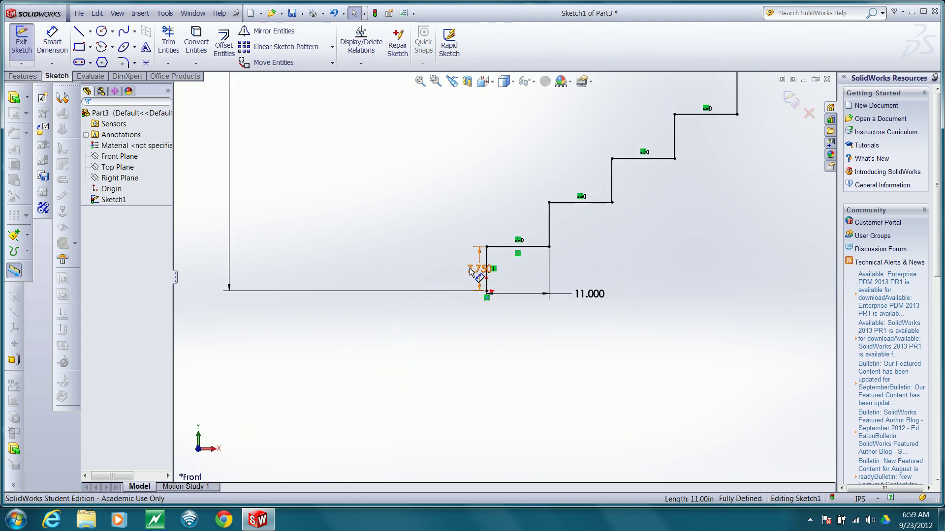
left_click(469, 271)
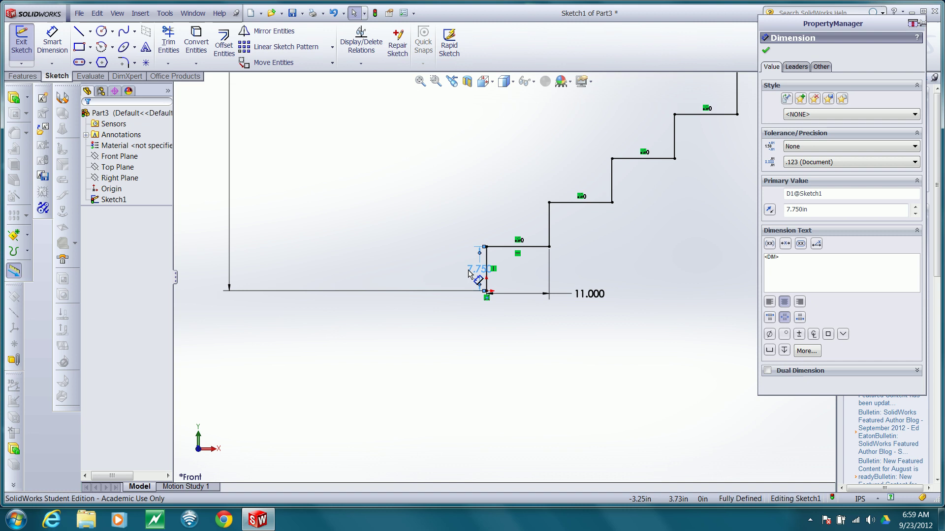
scroll(638, 267, "up", 5)
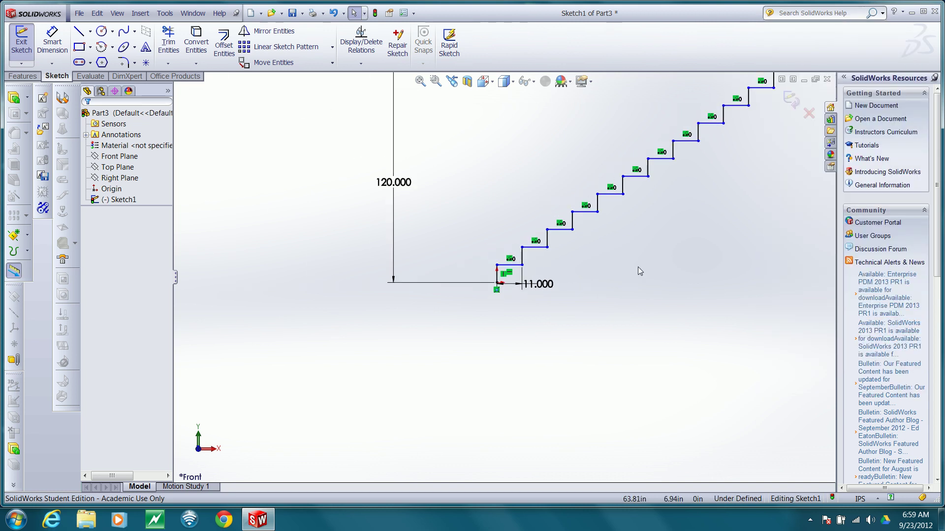
scroll(714, 168, "down", 3)
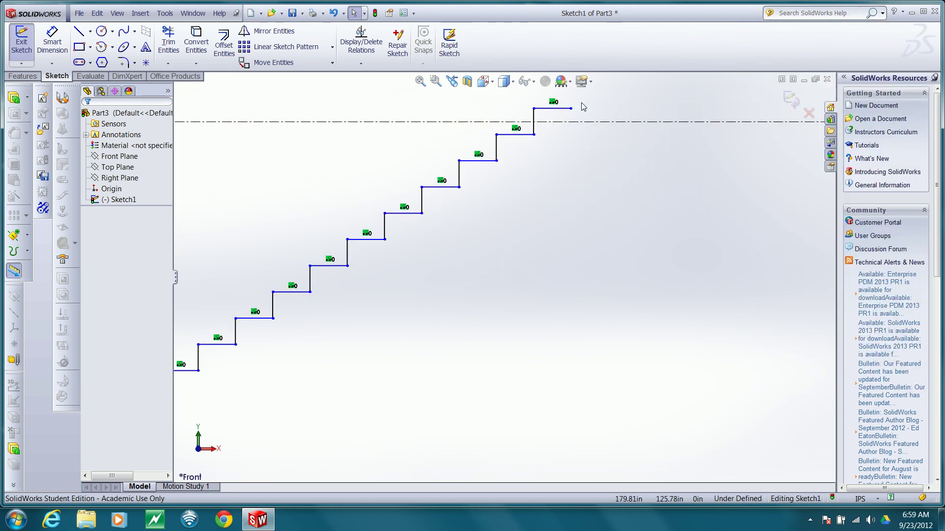
- Make the top tread line collinear with the 120 in horizontal centerline
left_click(551, 108)
left_click(622, 122, "ctrl")
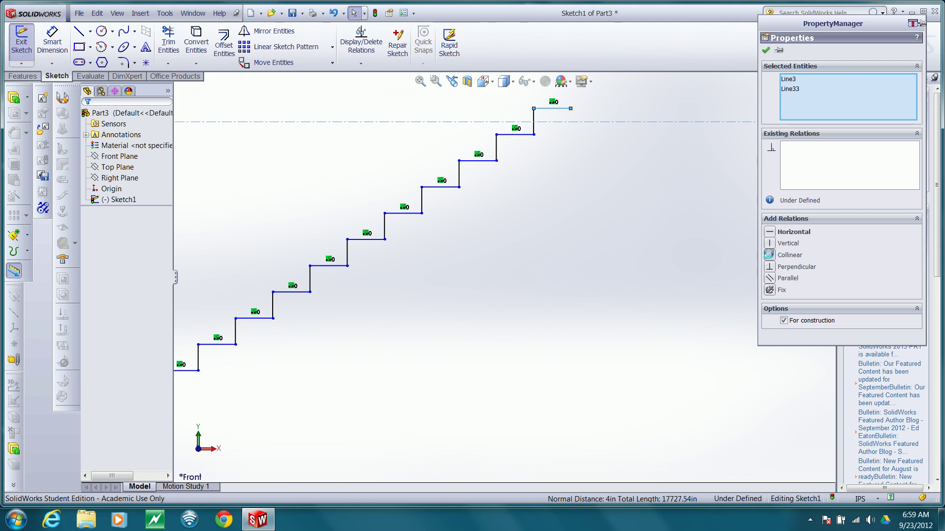
left_click(769, 255)
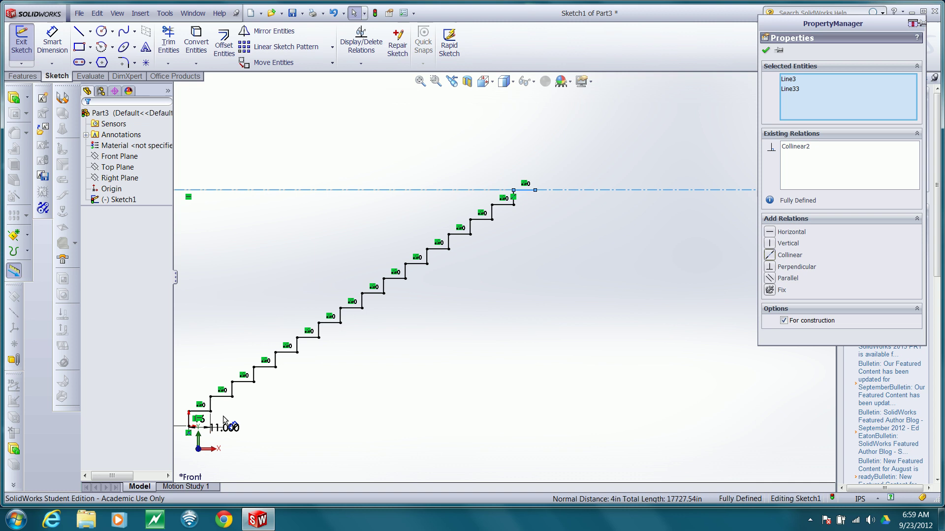
scroll(257, 405, "down", 3)
scroll(317, 341, "down", 3)
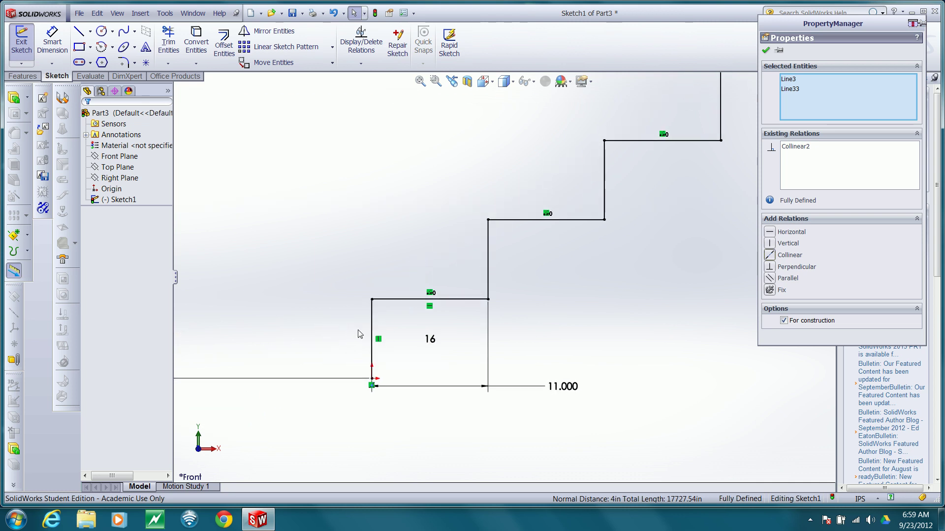
left_click(52, 43)
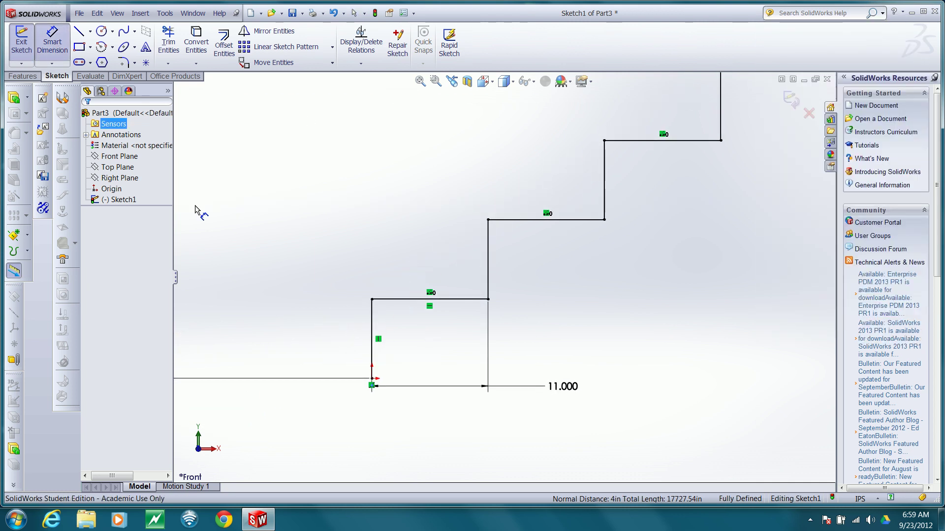
left_click(370, 318)
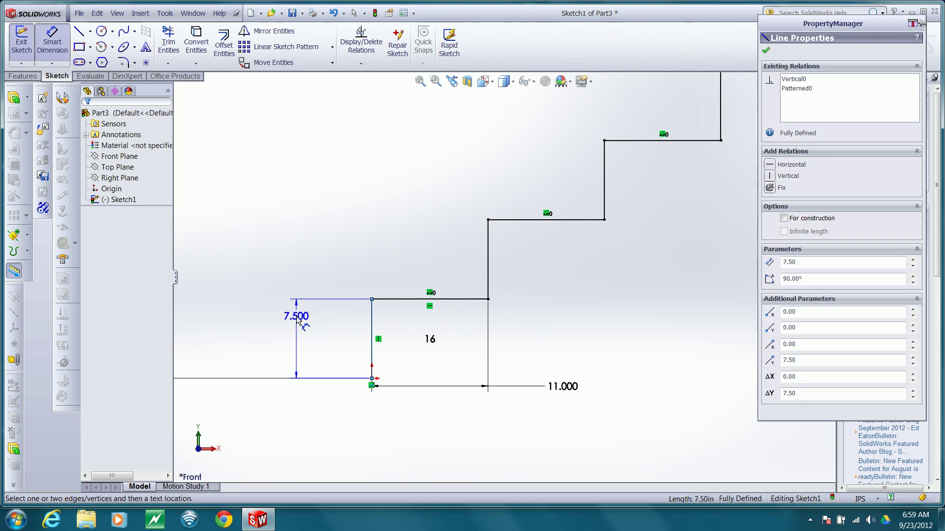
key("Escape")
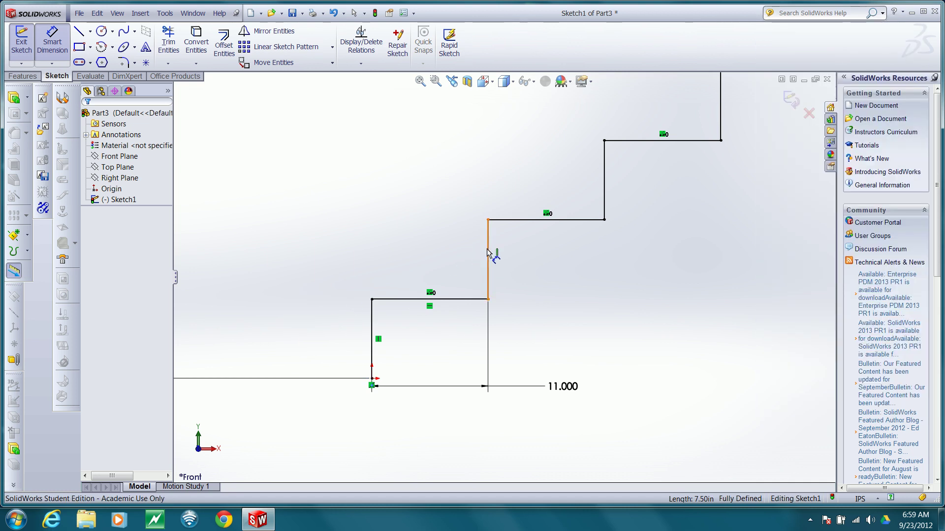
left_click(487, 254)
left_click(318, 258)
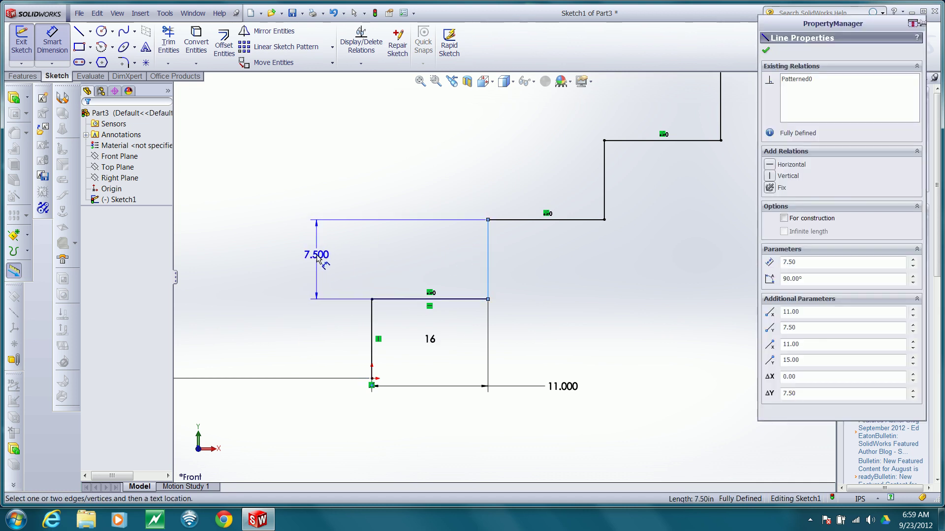
key("Escape")
scroll(687, 187, "up", 8)
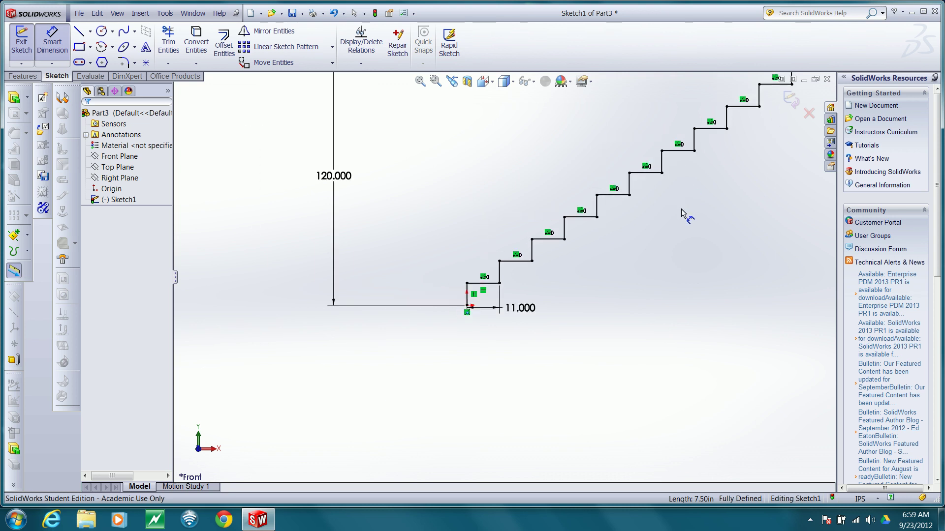
scroll(721, 160, "down", 3)
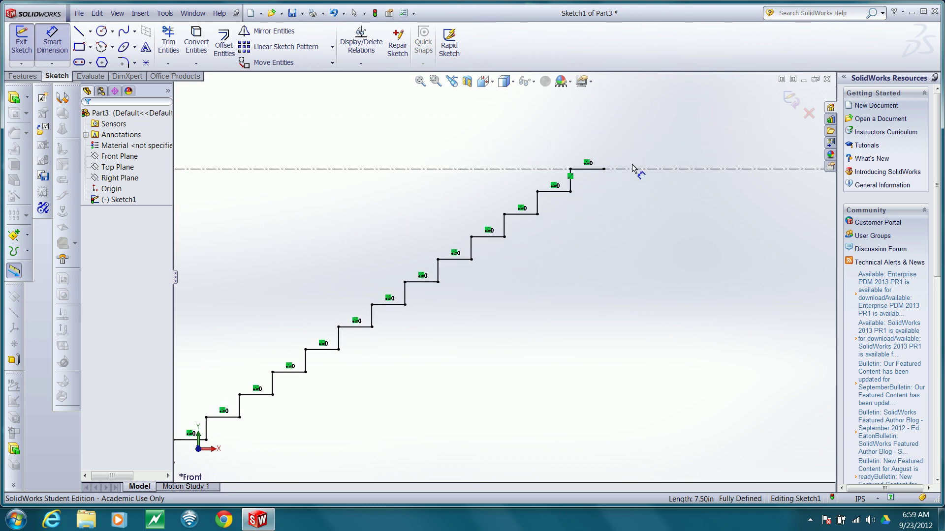
- Draw a diagonal underside line from below the top step down to the bottom-left
left_click(79, 31)
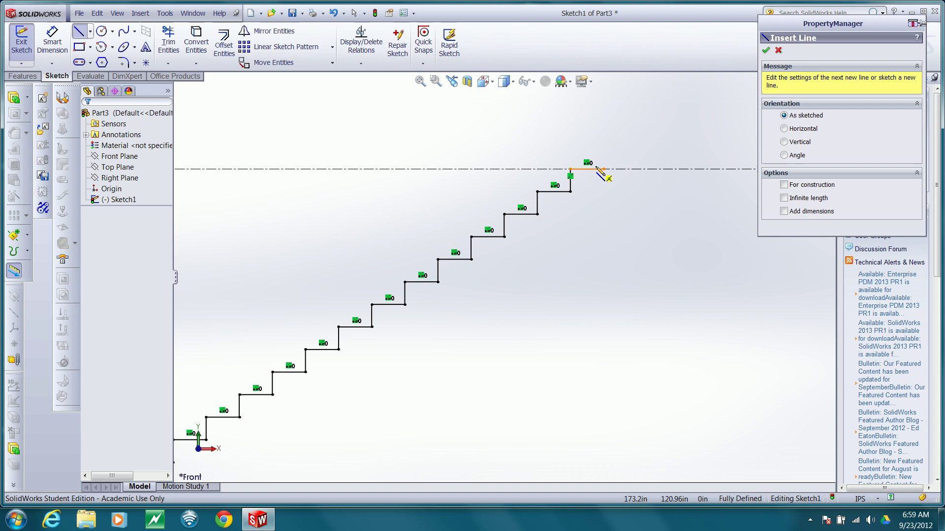
left_click(603, 226)
scroll(563, 298, "down", 5)
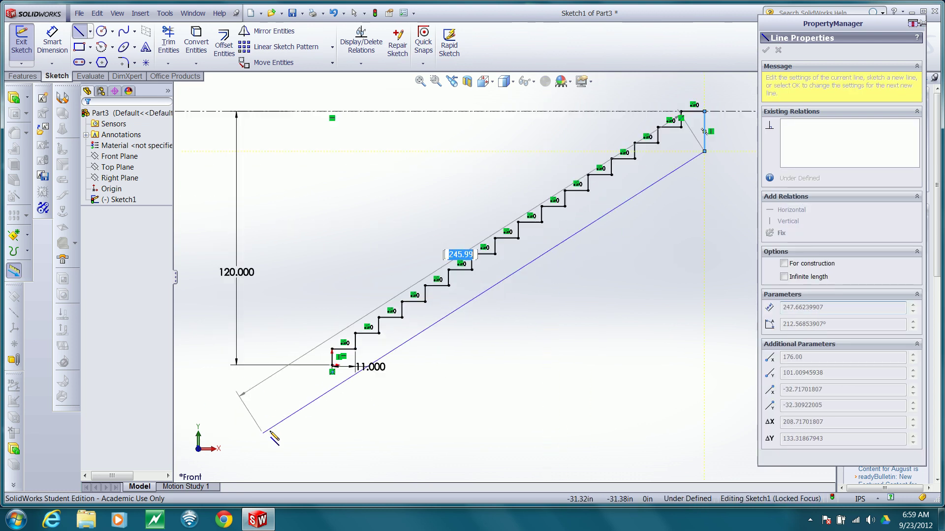
left_click(295, 432)
key("Escape")
scroll(413, 289, "up", 5)
- Draw a horizontal base line through the origin crossing the diagonal
left_click(84, 32)
left_click(412, 282)
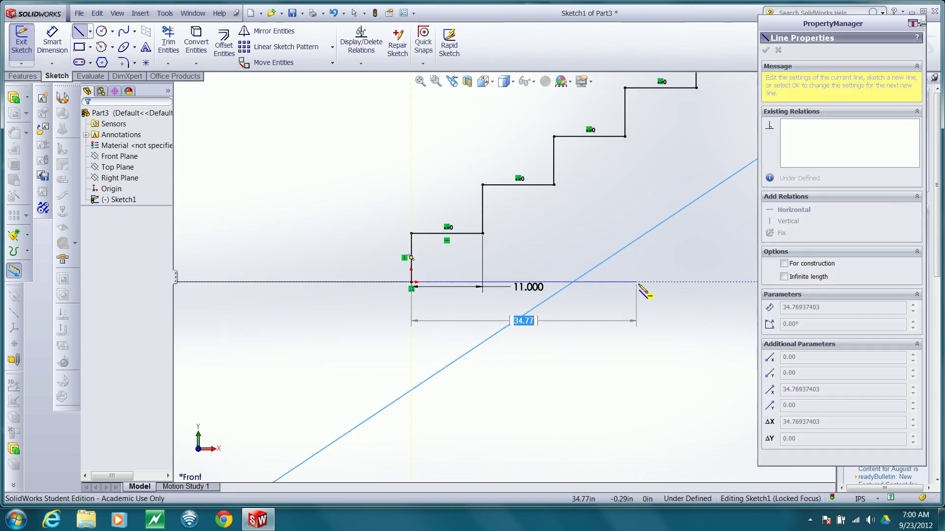
left_click(667, 282)
key("Escape")
- Trim the base line's overhang back to the diagonal underside line
left_click(168, 42)
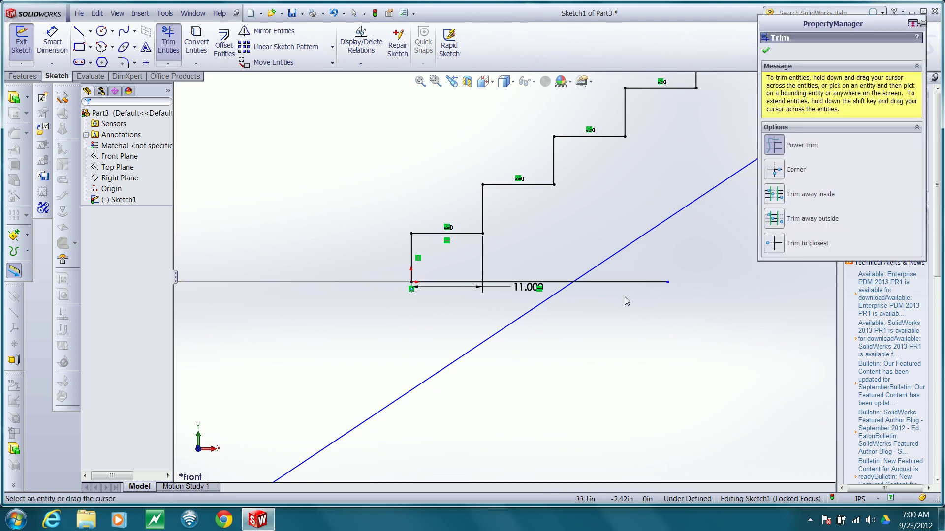
left_click(564, 284)
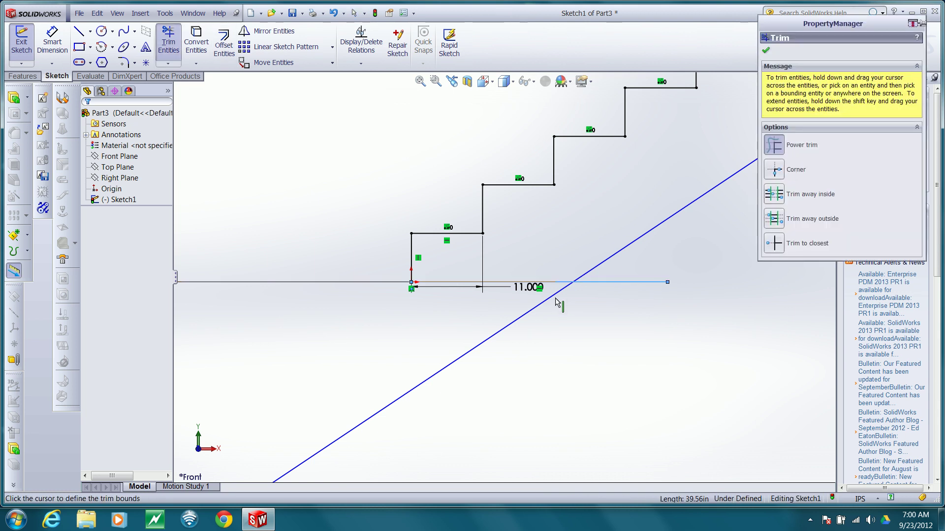
left_click_drag(640, 278, 474, 337)
key("Escape")
scroll(475, 338, "up", 5)
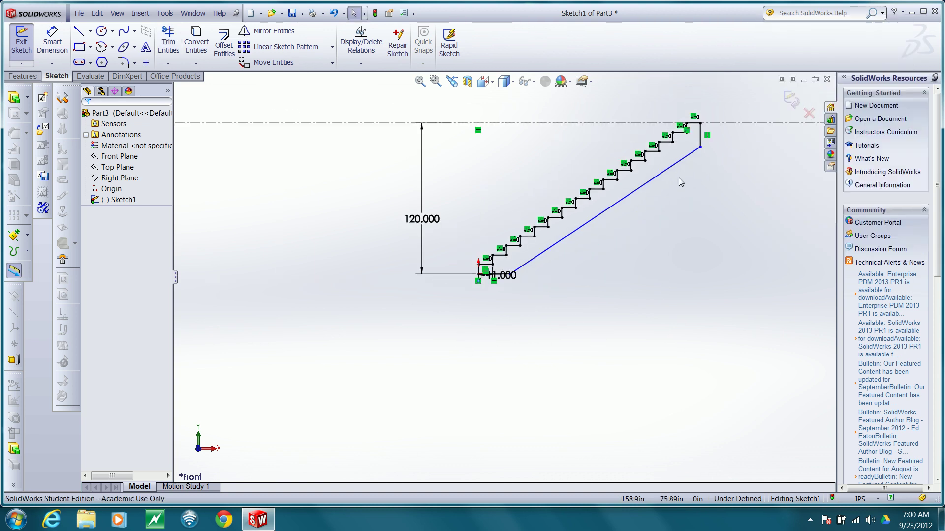
- Draw a centerline along the stair nosings from the top step to the bottom step
scroll(639, 182, "down", 3)
scroll(639, 158, "down", 1)
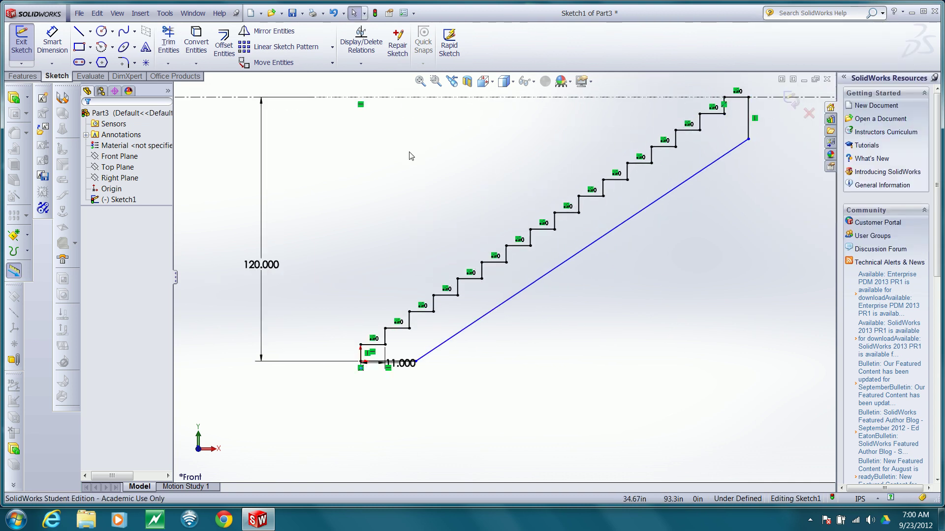
left_click(91, 32)
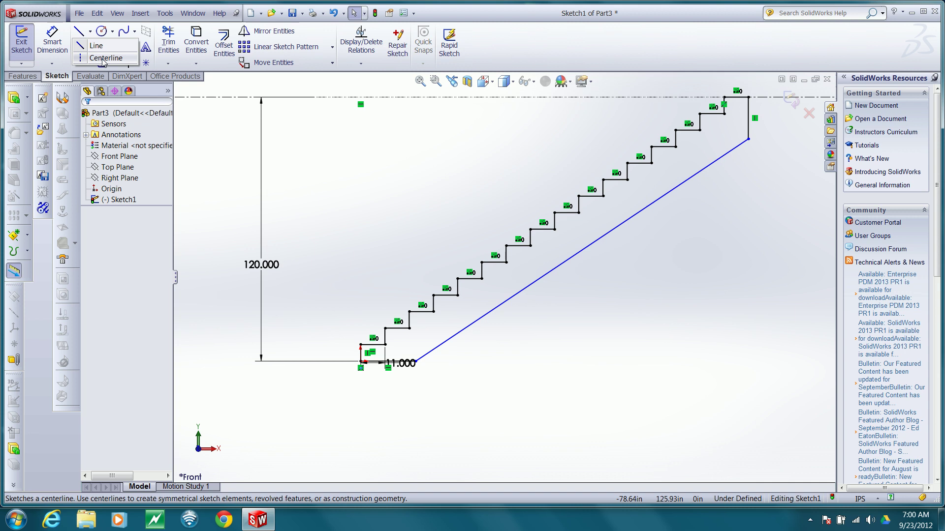
left_click(101, 61)
left_click(723, 97)
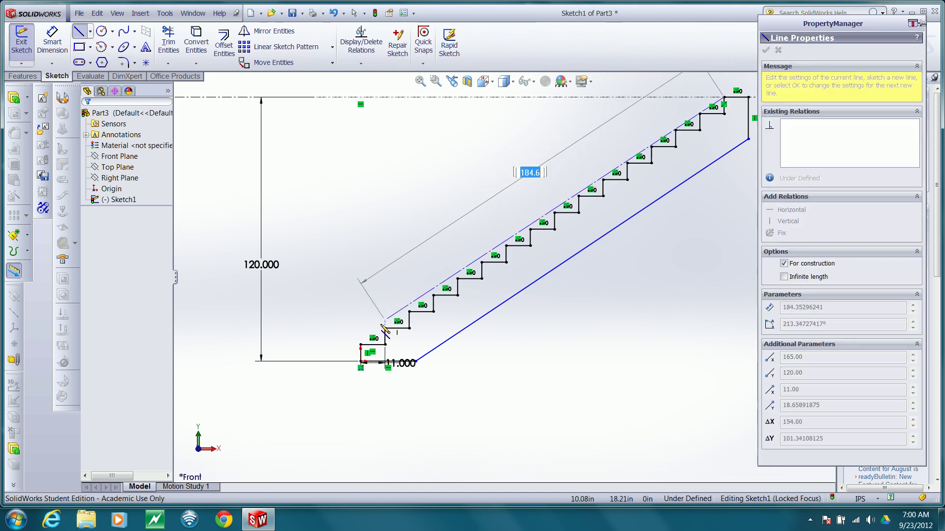
left_click(361, 345)
key("Escape")
- Make the underside diagonal parallel to the nosing centerline
left_click(520, 239)
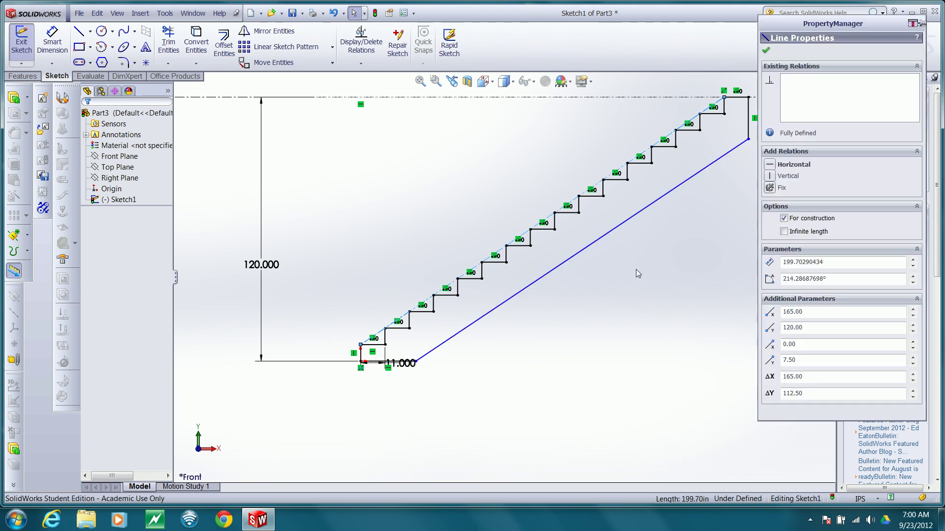
left_click(616, 229, "ctrl")
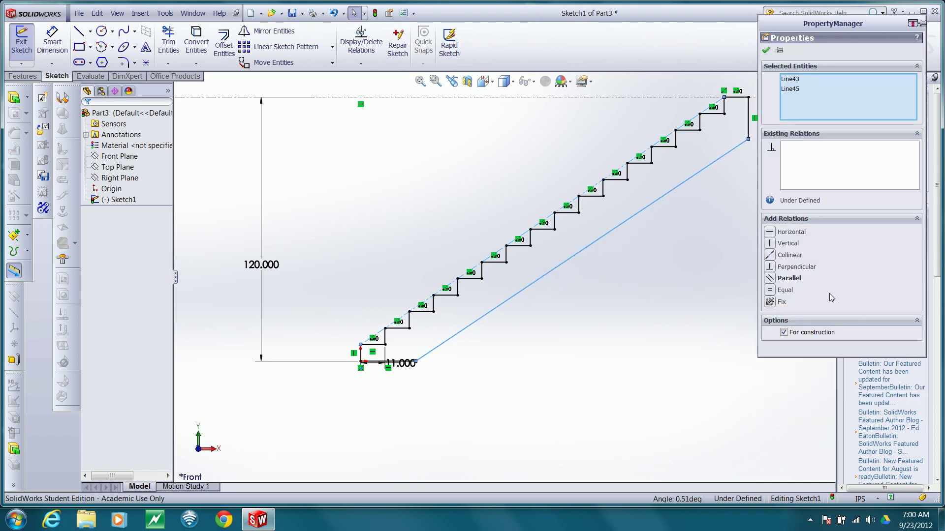
left_click(787, 278)
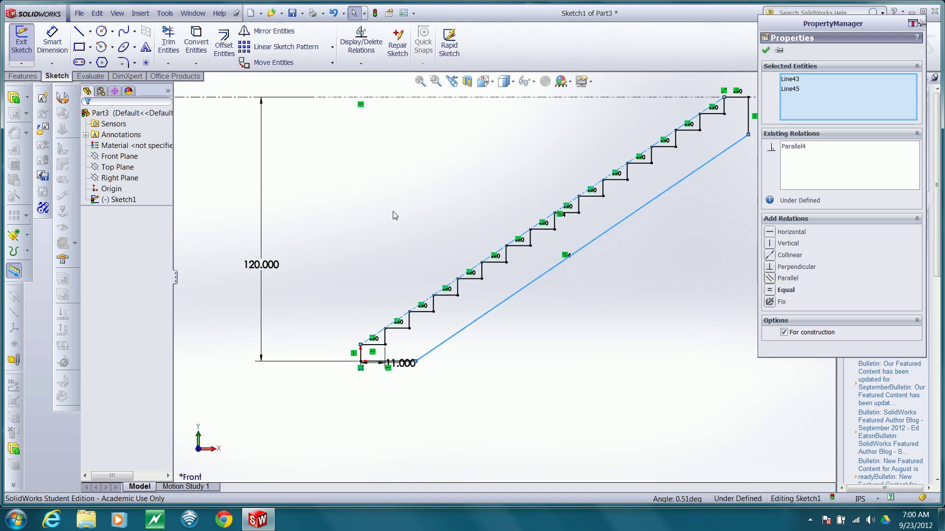
- Dimension the underside line 11.25 in from a step corner, fully defining the stair sketch
left_click(537, 132)
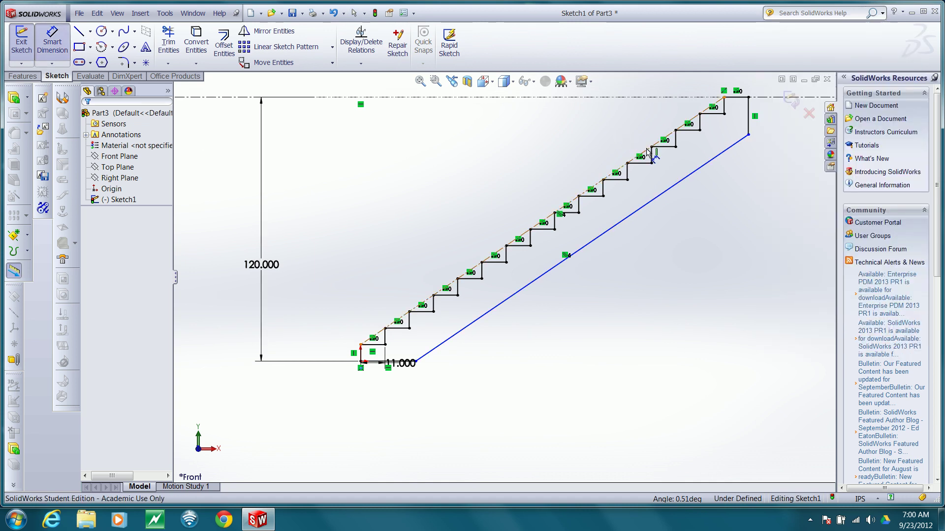
left_click(660, 195)
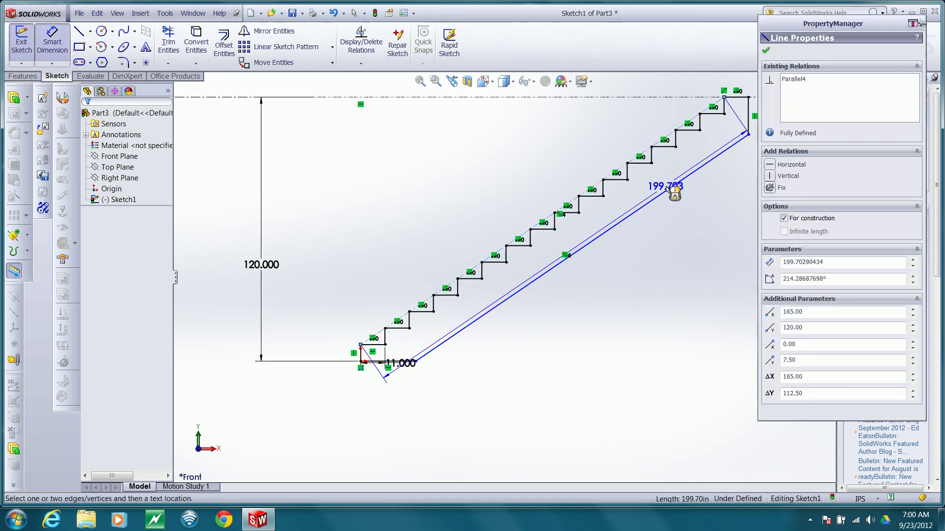
left_click(652, 147)
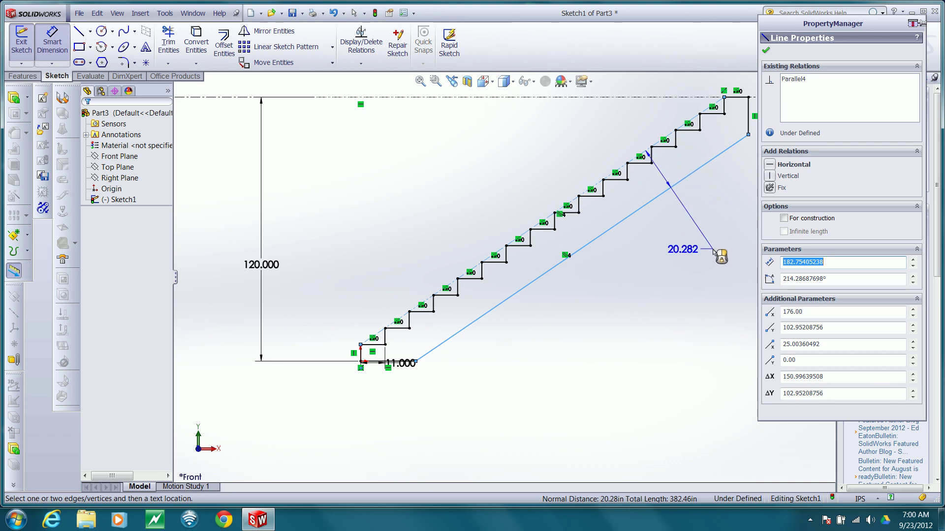
scroll(709, 241, "up", 3)
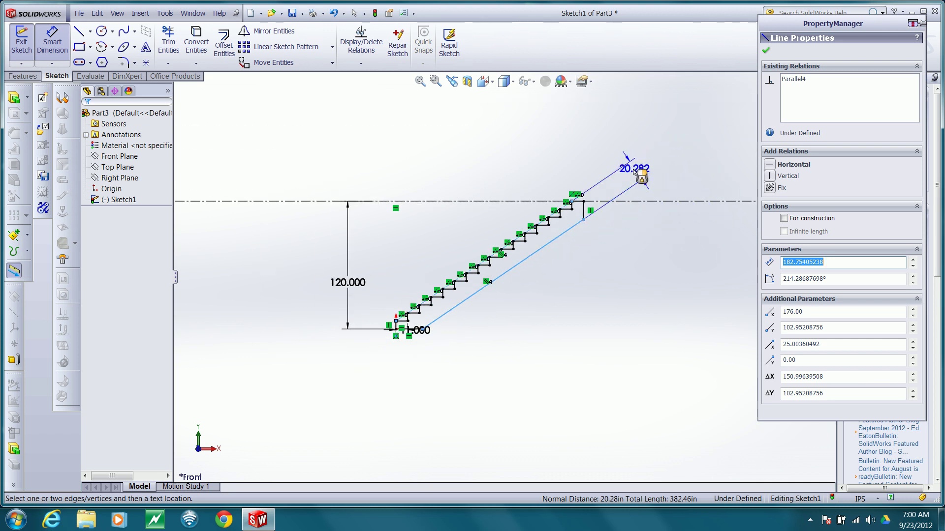
left_click(664, 231)
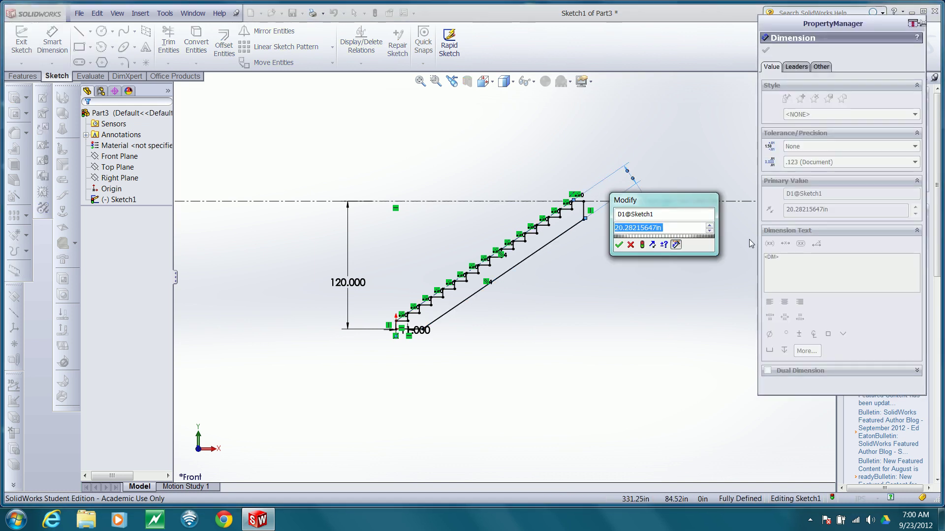
type("11.25")
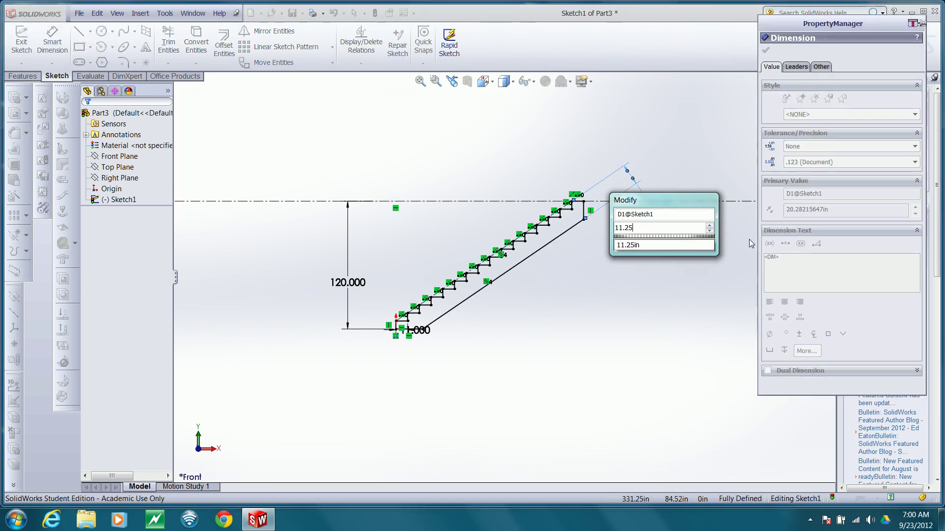
key("Return")
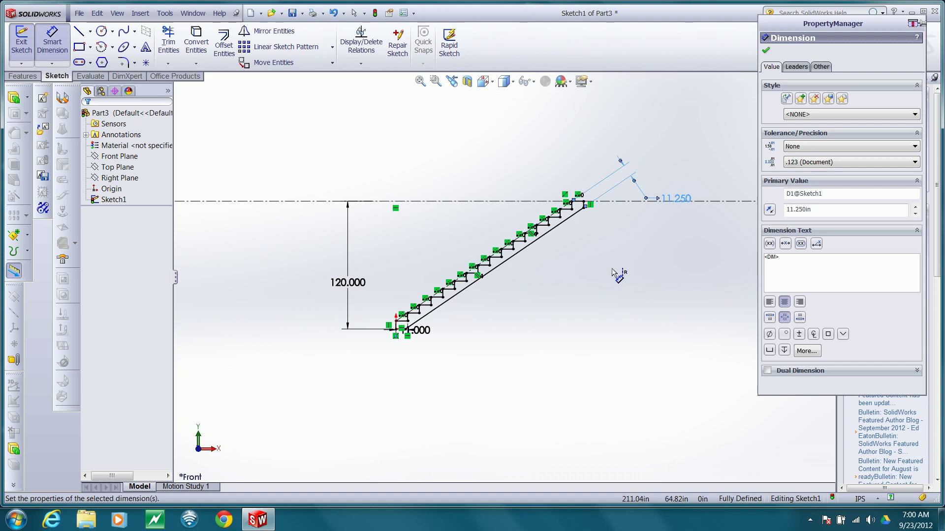
scroll(566, 201, "up", 3)
scroll(566, 201, "down", 3)
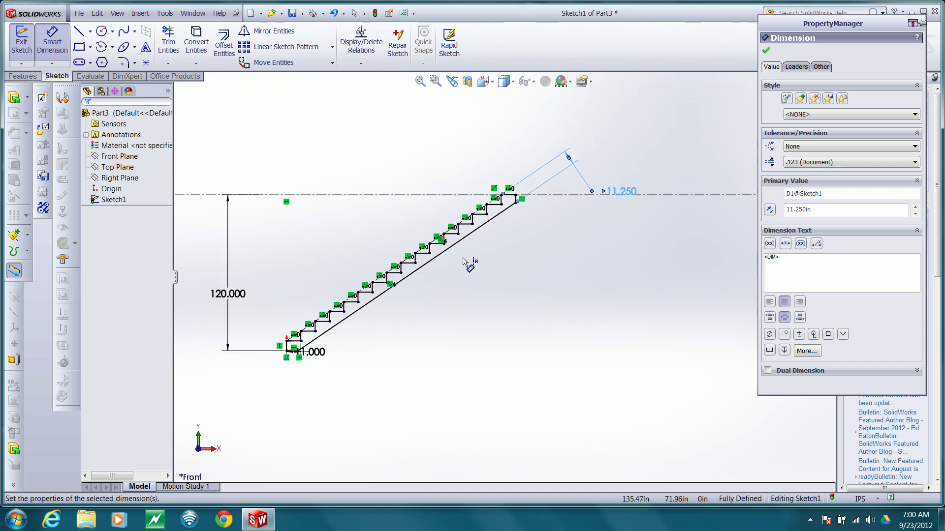
- Close the stair sketch and extrude it 1.5 in Mid Plane as Boss-Extrude1
left_click(769, 50)
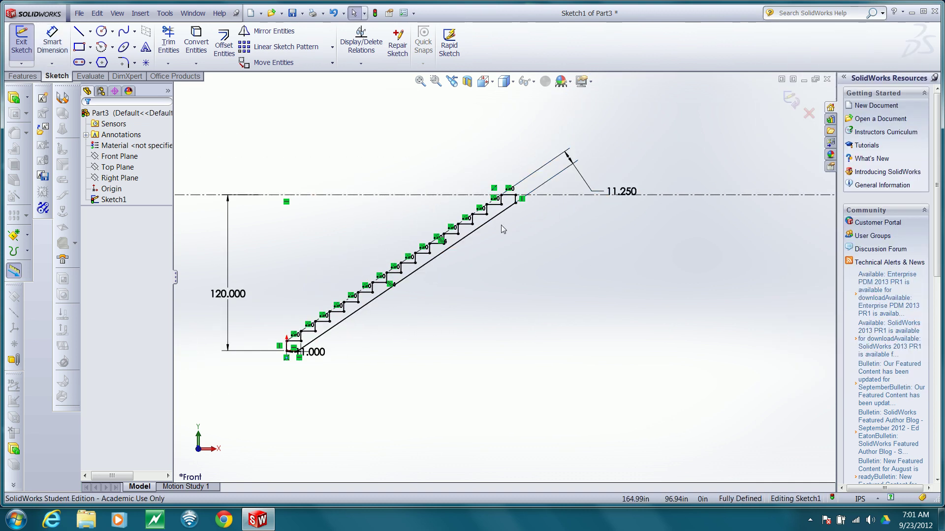
left_click(787, 101)
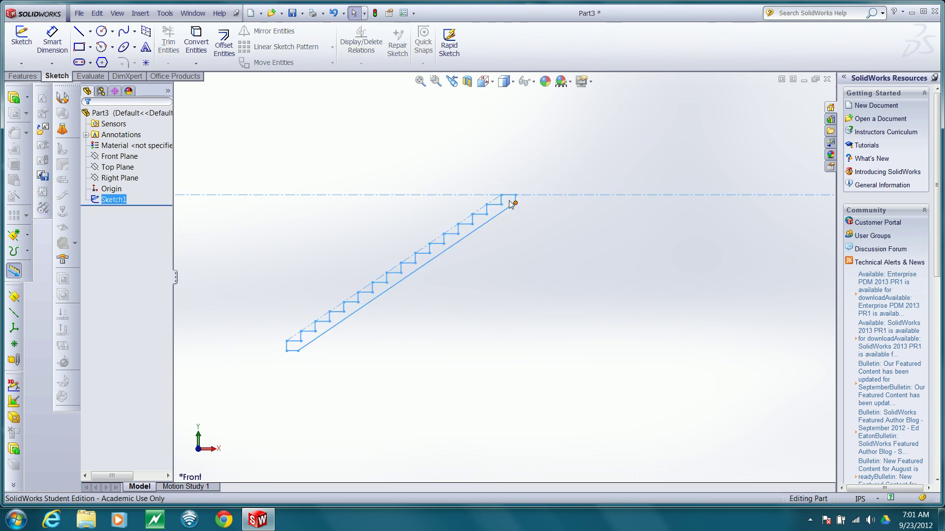
middle_click_drag(447, 157, 428, 172)
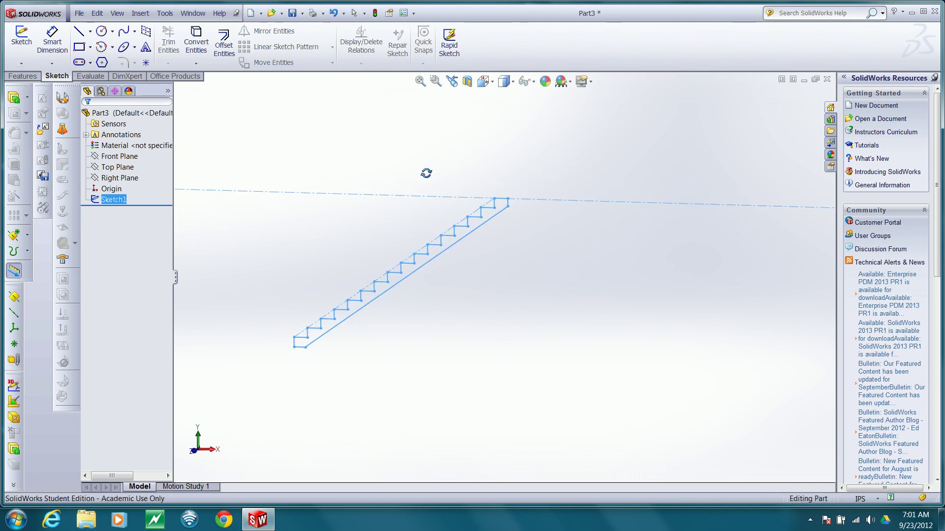
left_click(22, 76)
left_click(27, 46)
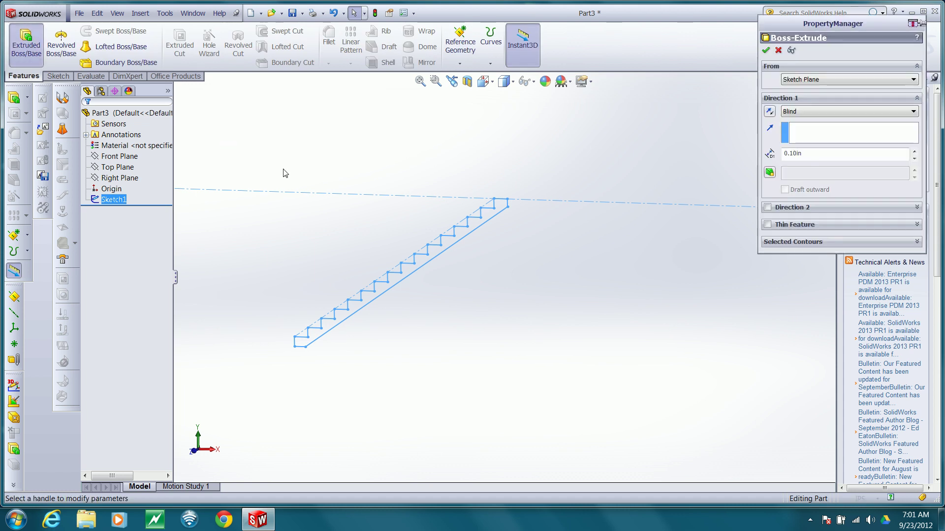
left_click(794, 115)
left_click(798, 161)
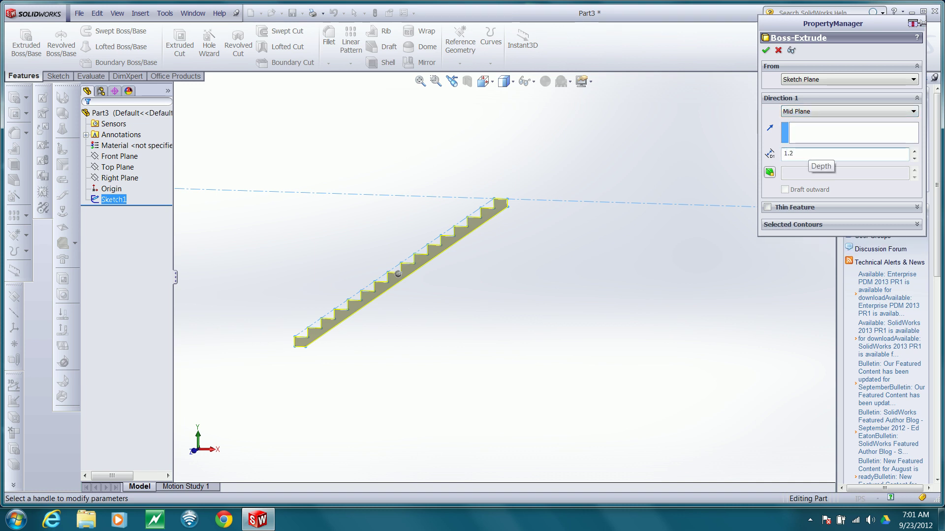
type("1.50in")
left_click(766, 50)
left_click(524, 229)
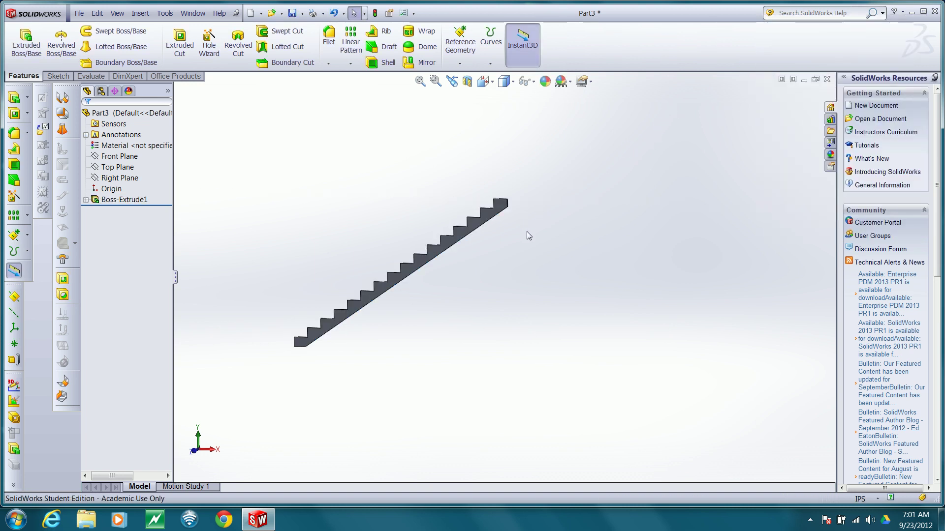
middle_click_drag(531, 213, 609, 205)
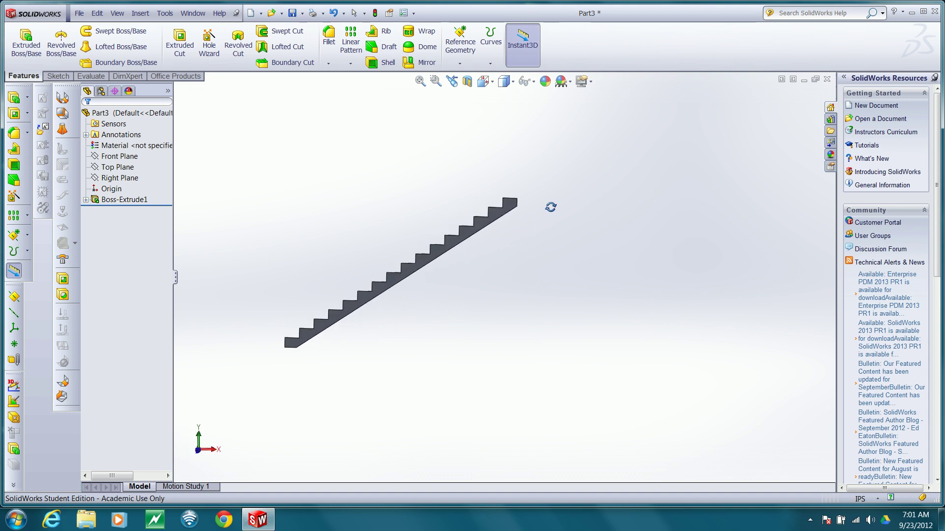
scroll(521, 211, "up", 6)
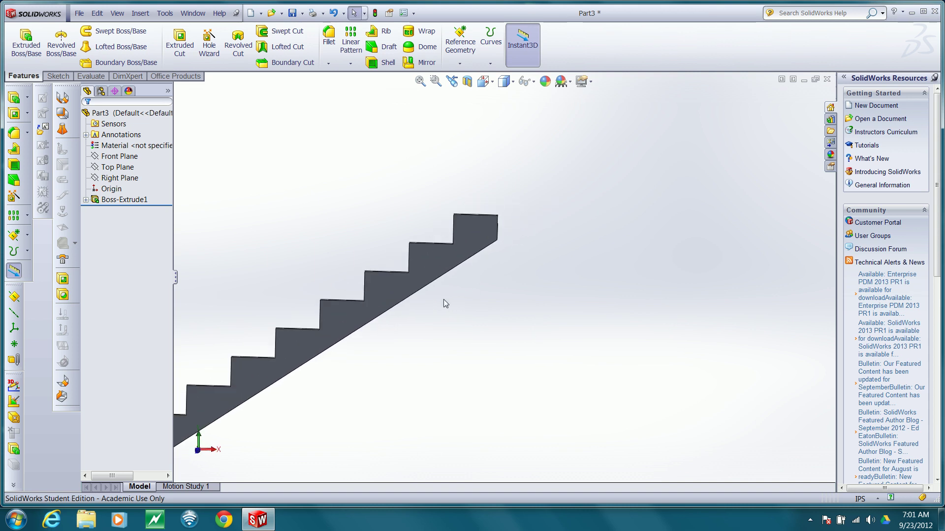
scroll(444, 300, "down", 5)
scroll(233, 429, "up", 3)
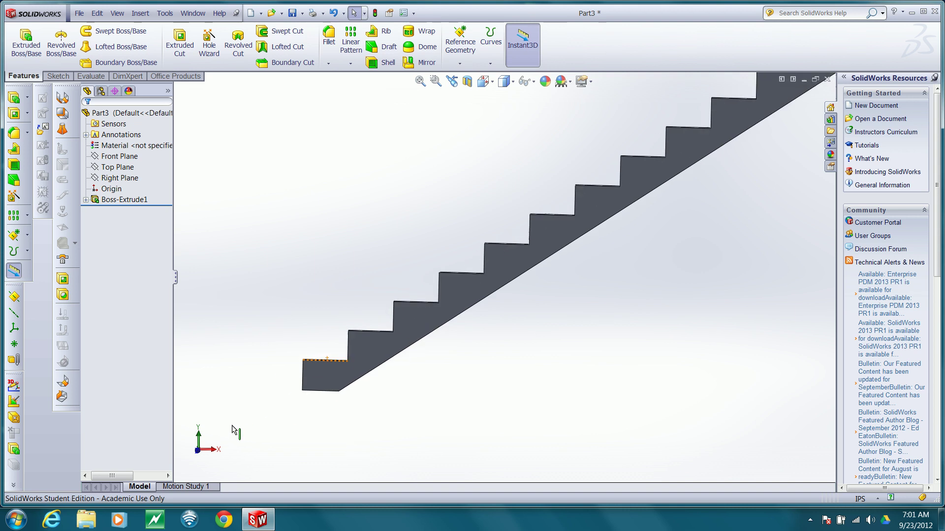
scroll(310, 390, "down", 4)
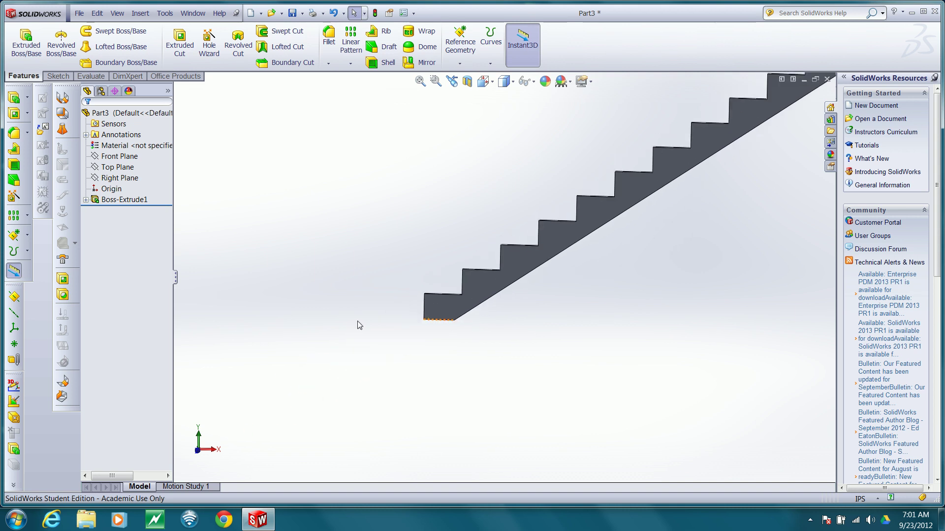
left_click(86, 200)
- Reopen Sketch1 for editing and view it from the Front
left_click(122, 210)
right_click(129, 208)
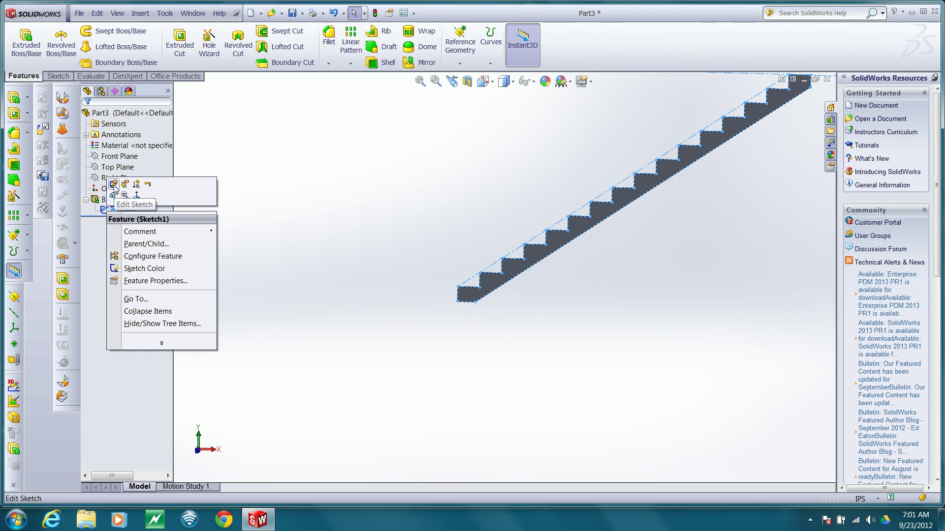
left_click(114, 184)
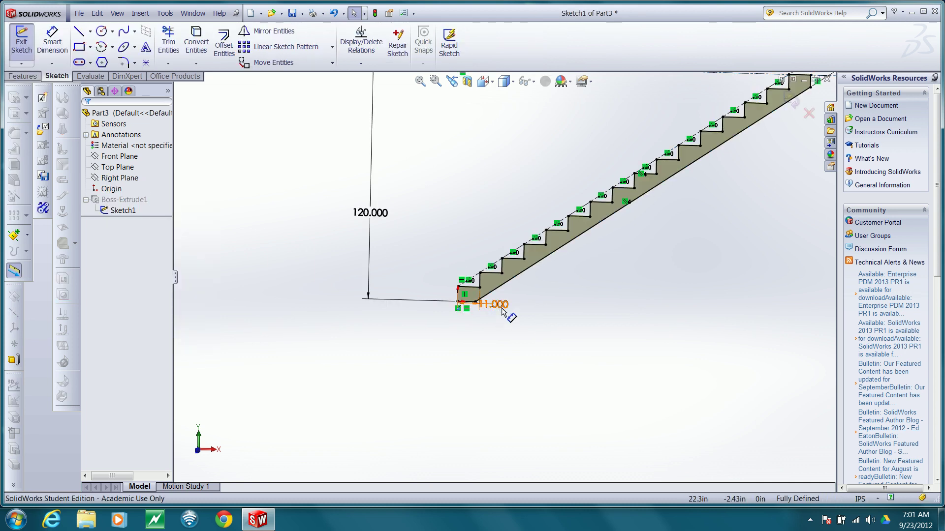
key("space")
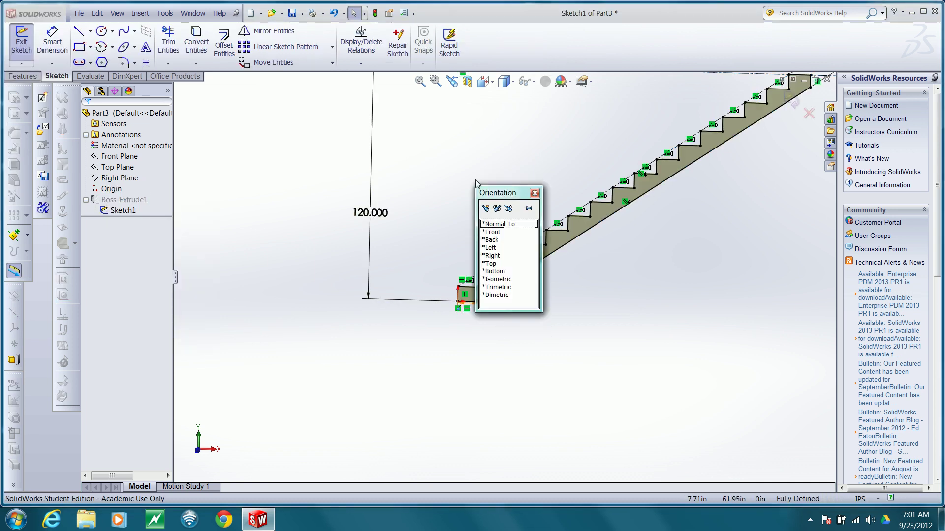
left_click(492, 232)
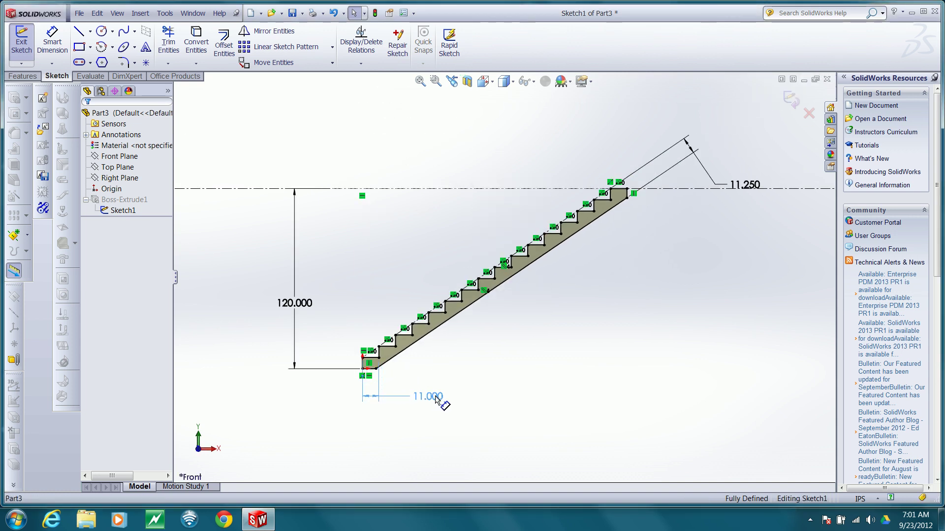
- Delete the 11.000 in base-width dimension, leaving the sketch under defined
left_click(429, 396)
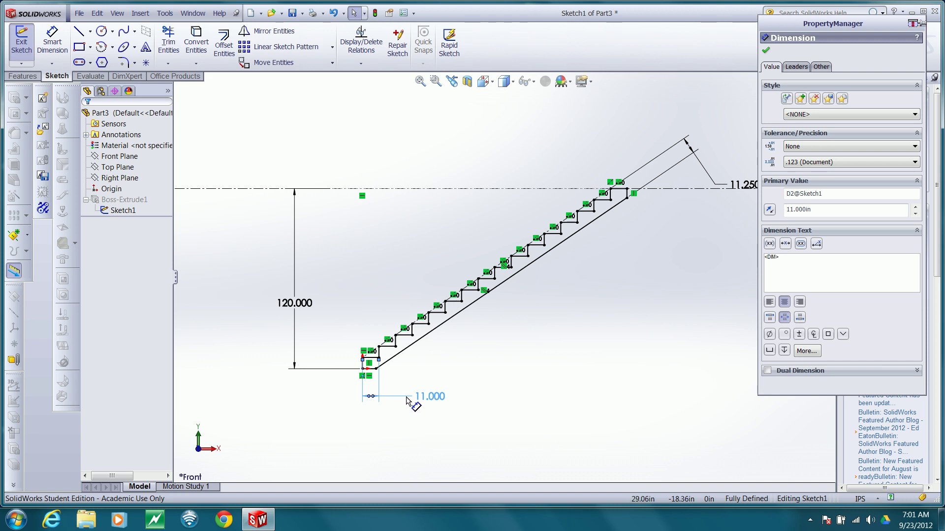
key("Escape")
left_click(429, 397)
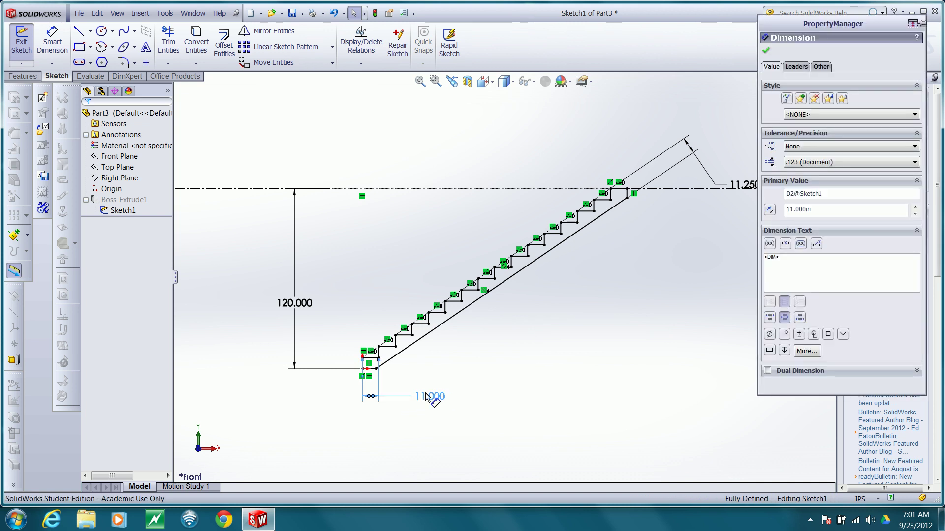
key("Delete")
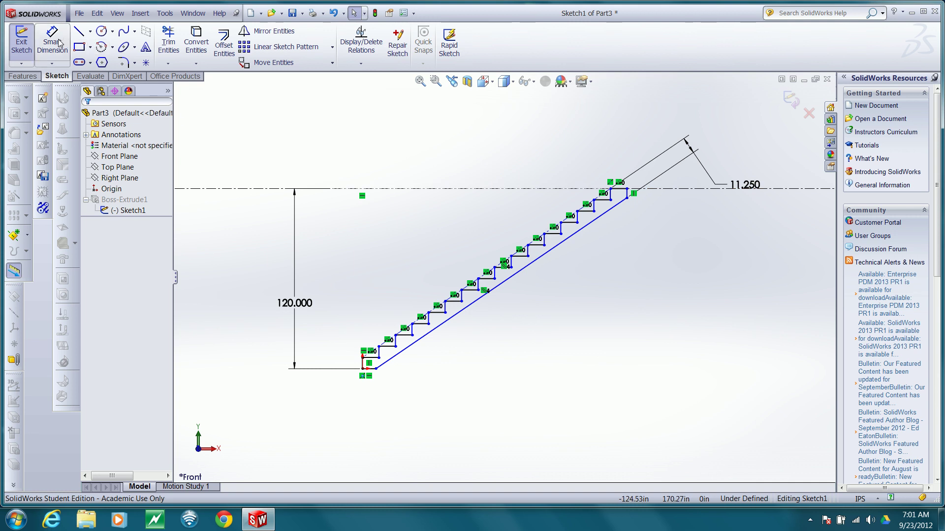
- Dimension the overall horizontal length from bottom riser to top end as 170 in
left_click(52, 44)
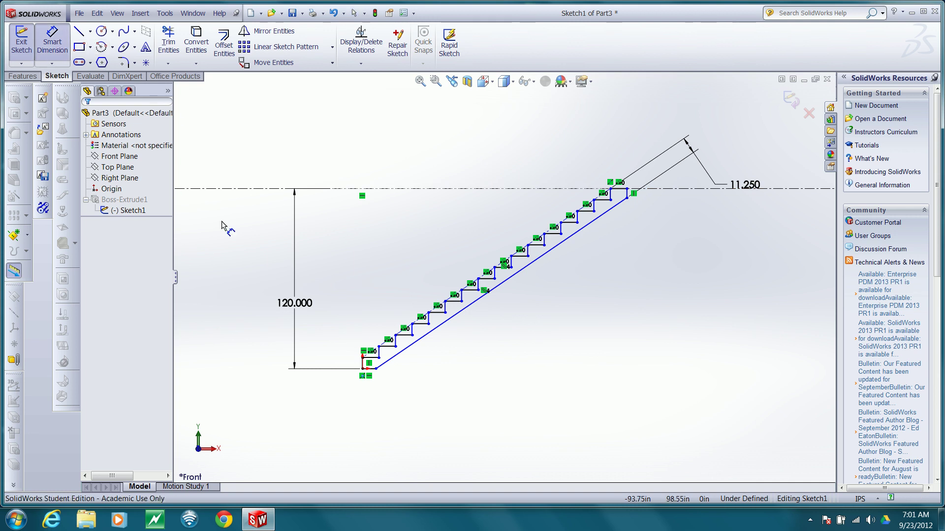
left_click(363, 364)
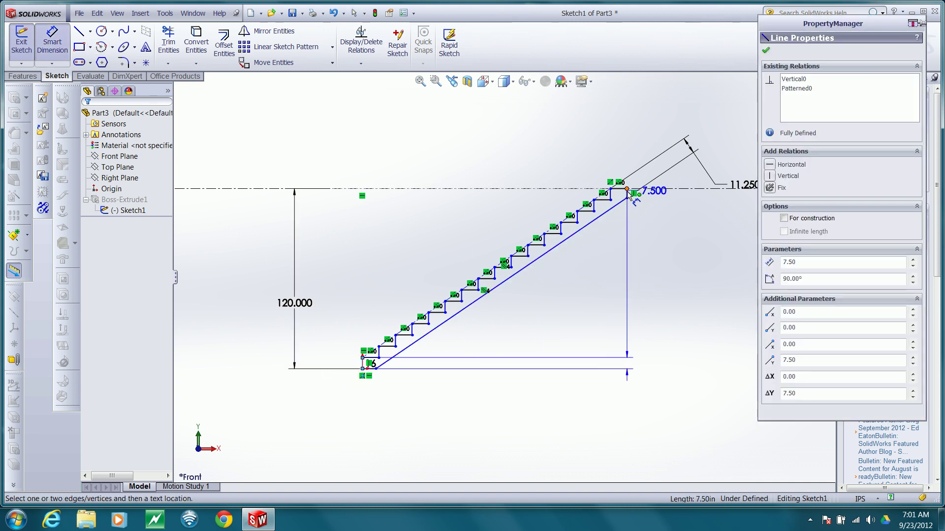
left_click(628, 195)
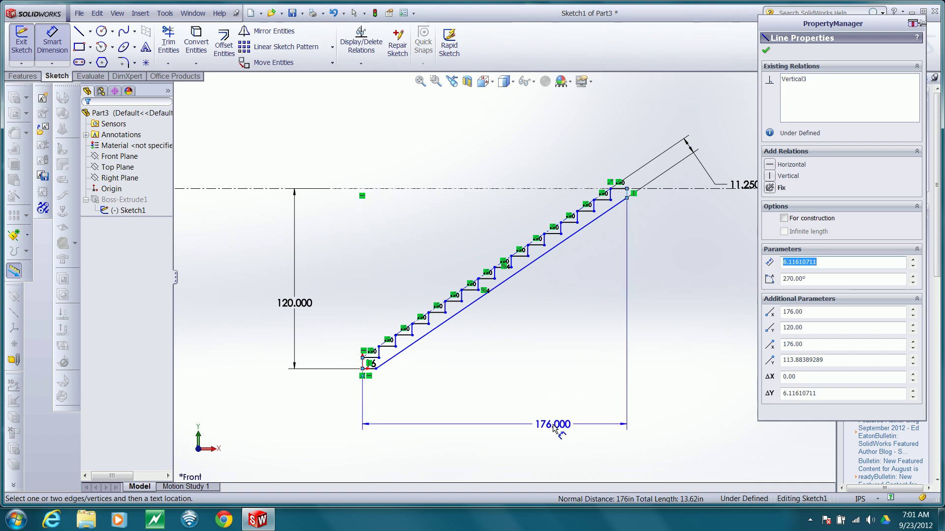
left_click(555, 427)
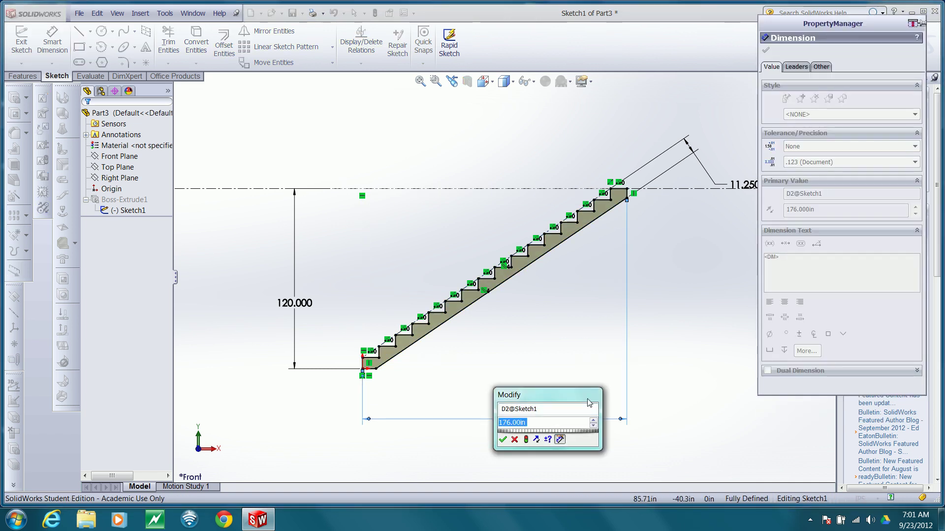
type("170")
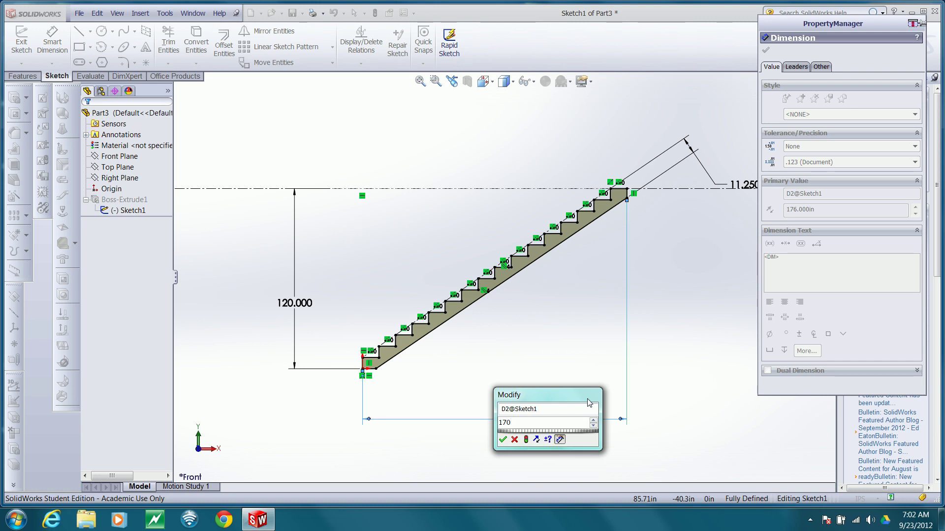
key("Return")
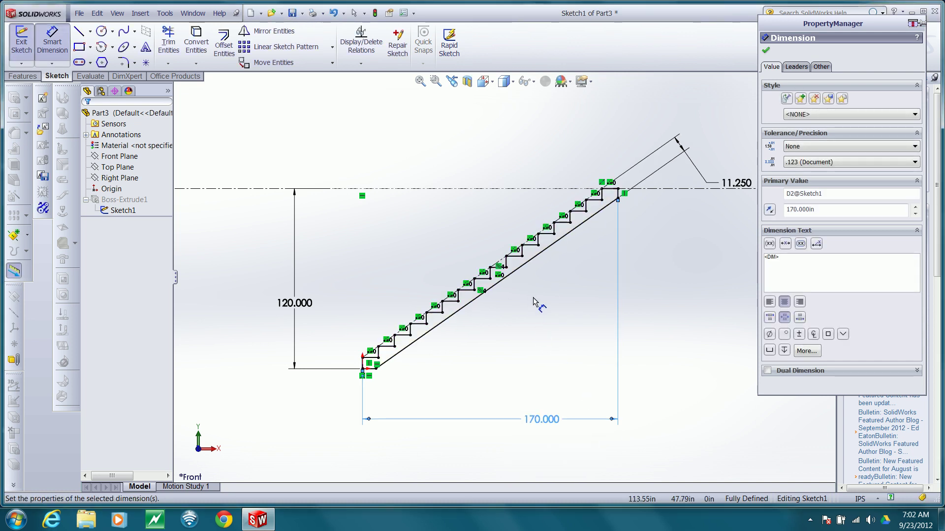
left_click(766, 52)
- Exit the sketch to rebuild the staircase solid and orbit to inspect it
left_click(791, 99)
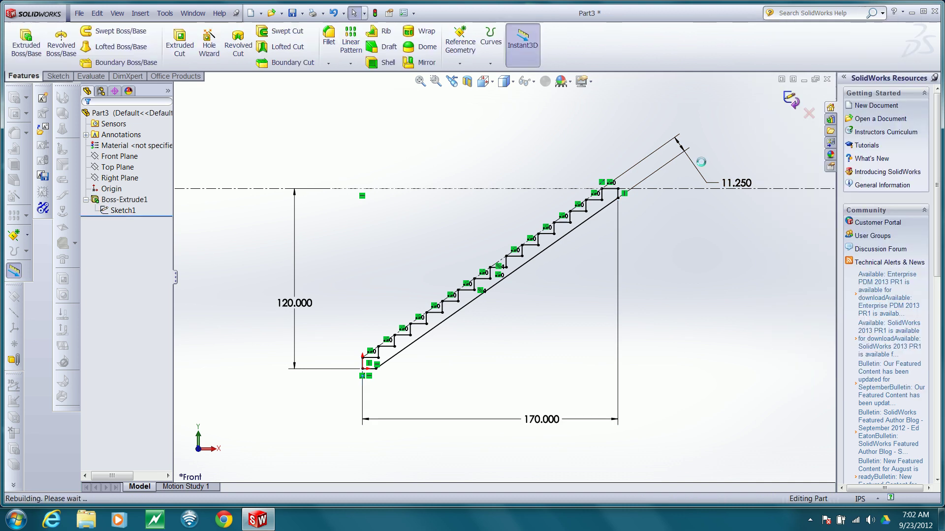
middle_click_drag(744, 197, 662, 257)
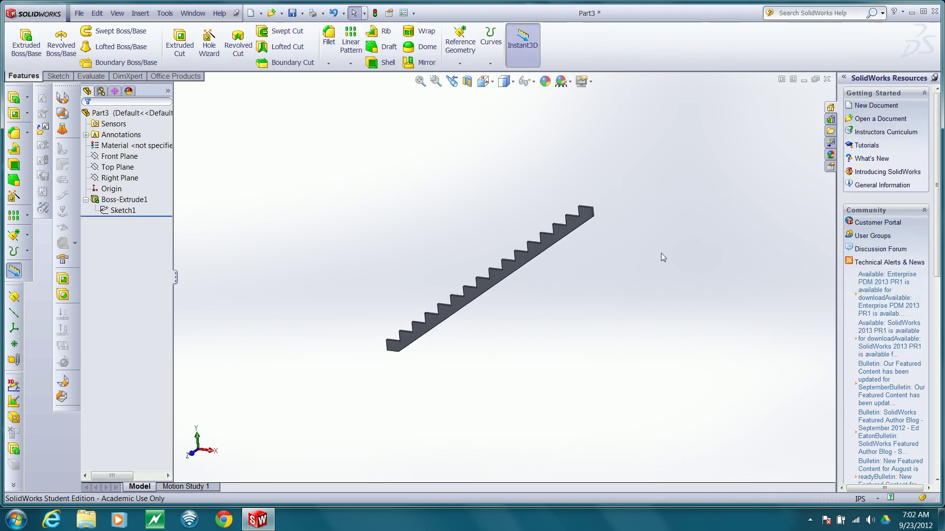